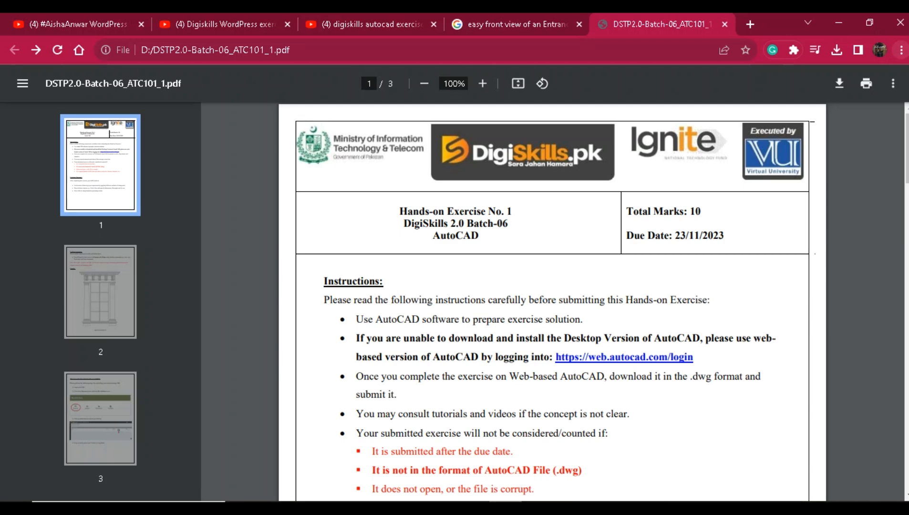
- Copy the address of the AutoCAD web login link from the exercise instructions
scroll(553, 302, "down", 6)
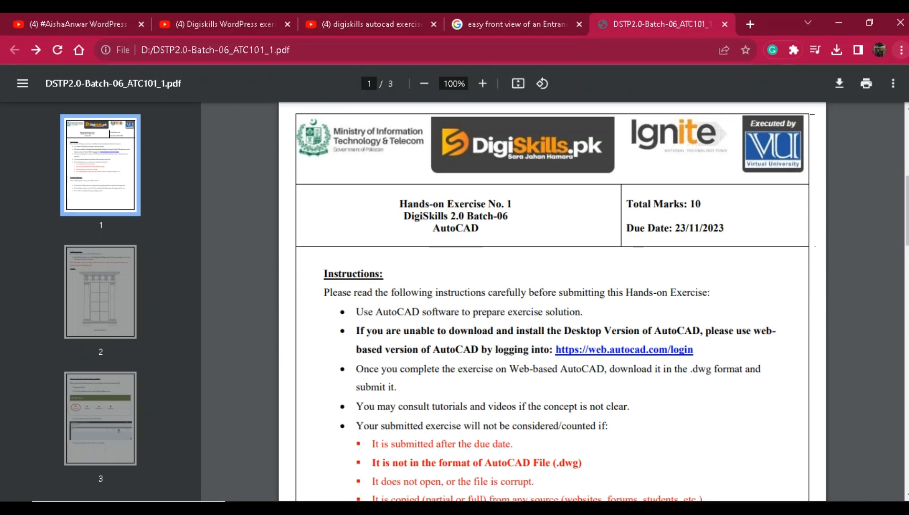
scroll(552, 302, "up", 5)
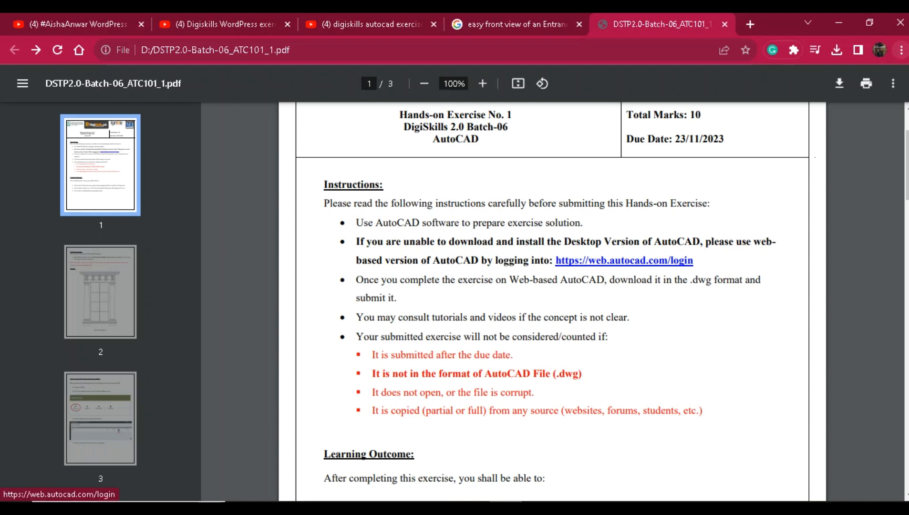
right_click(585, 261)
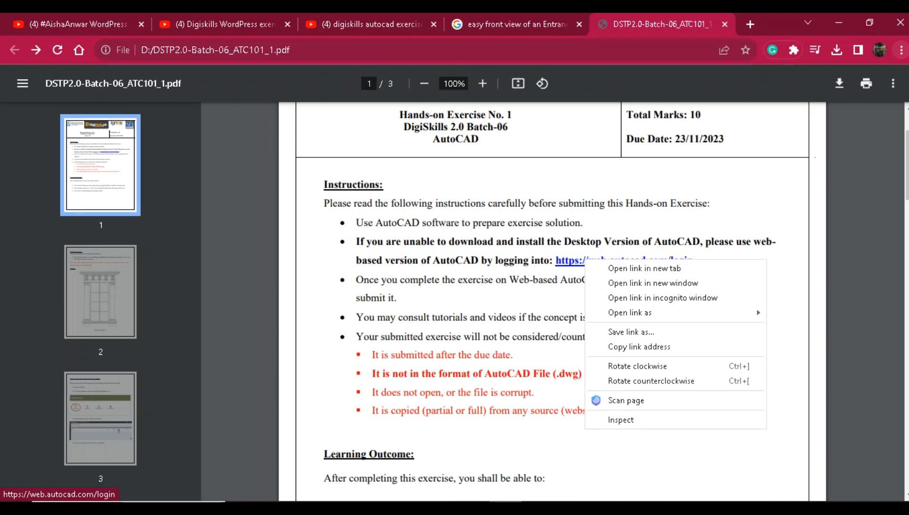
left_click(639, 348)
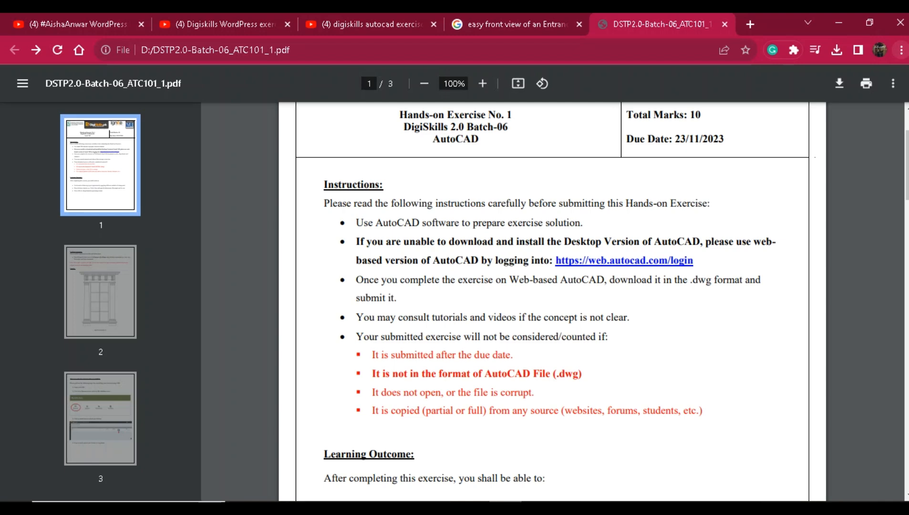
- Read the remaining exercise instructions and the learning outcomes on page 1
scroll(552, 298, "down", 2)
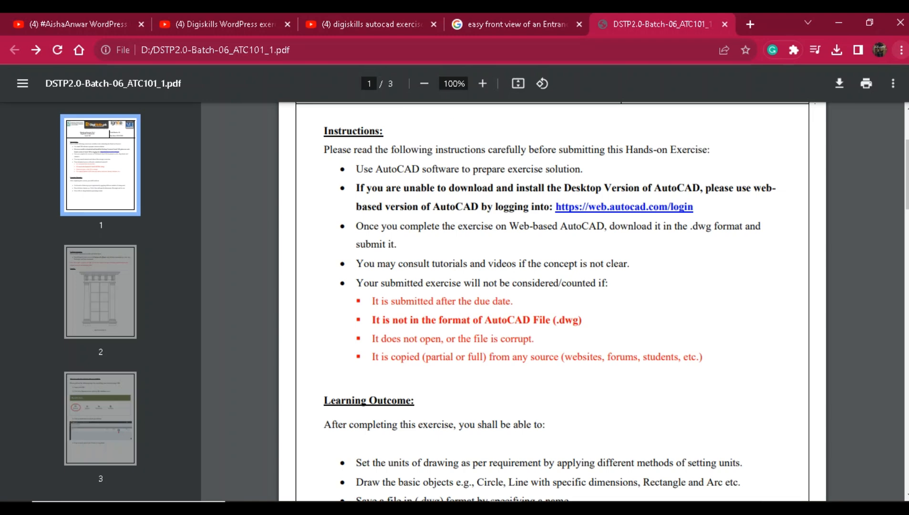
scroll(553, 298, "down", 1)
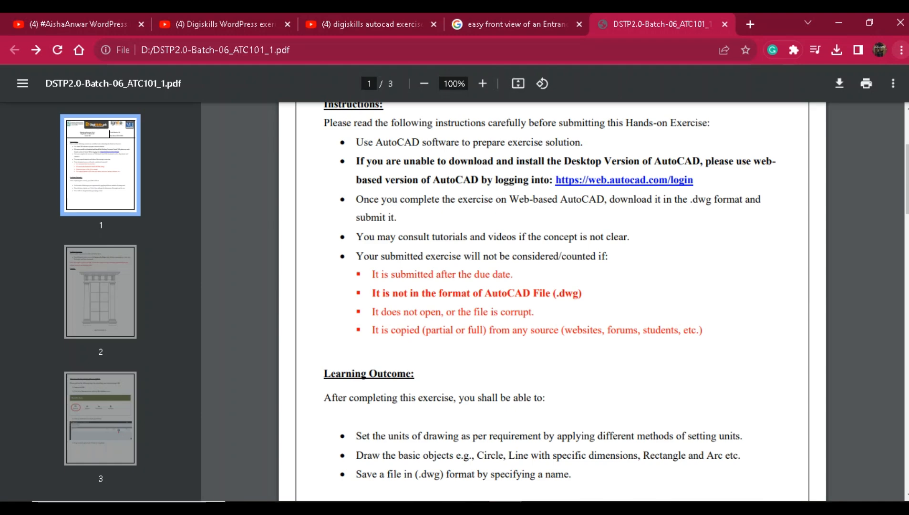
scroll(552, 299, "down", 2)
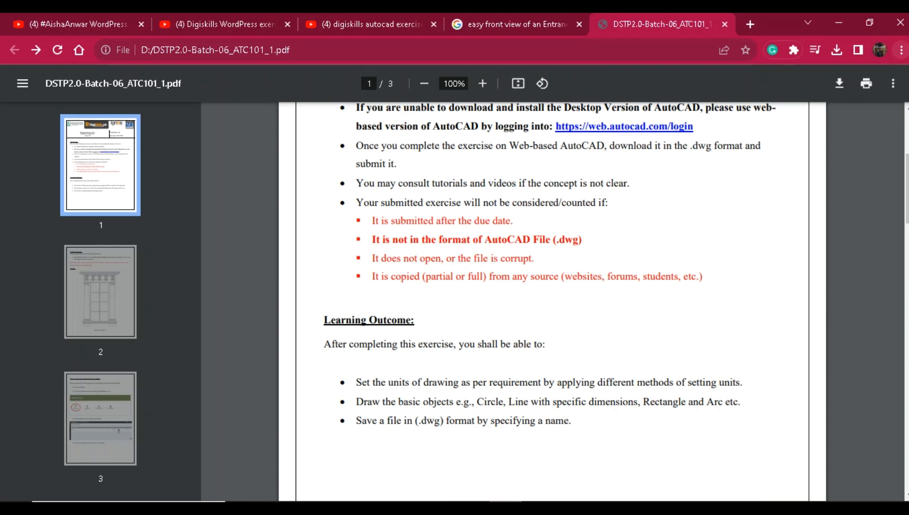
scroll(552, 301, "down", 1)
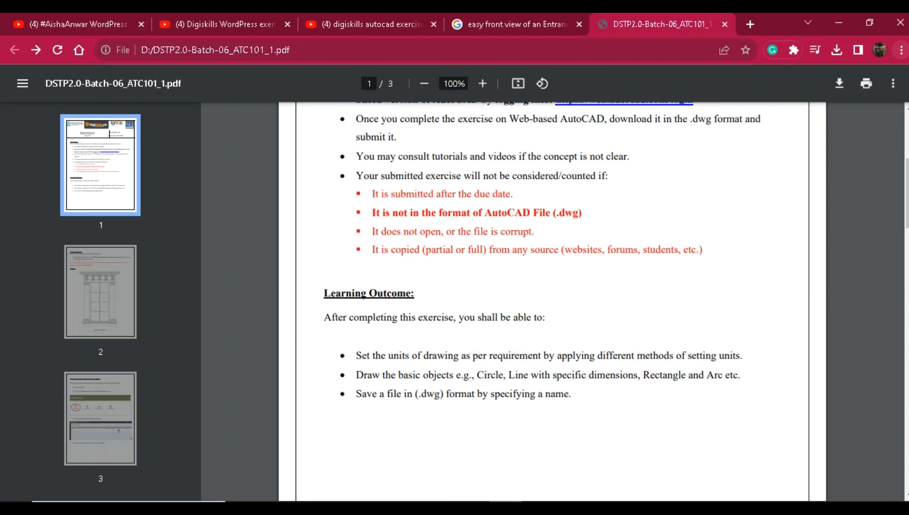
scroll(552, 300, "down", 2)
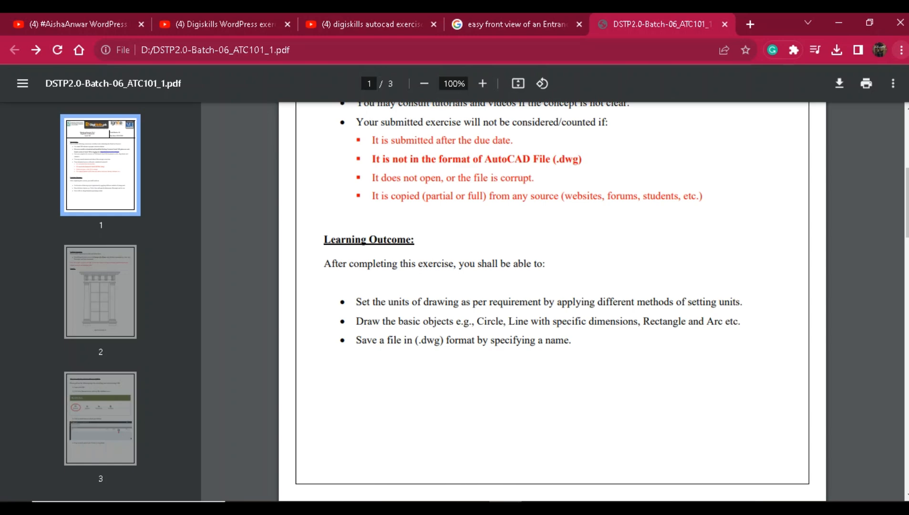
scroll(553, 302, "down", 1)
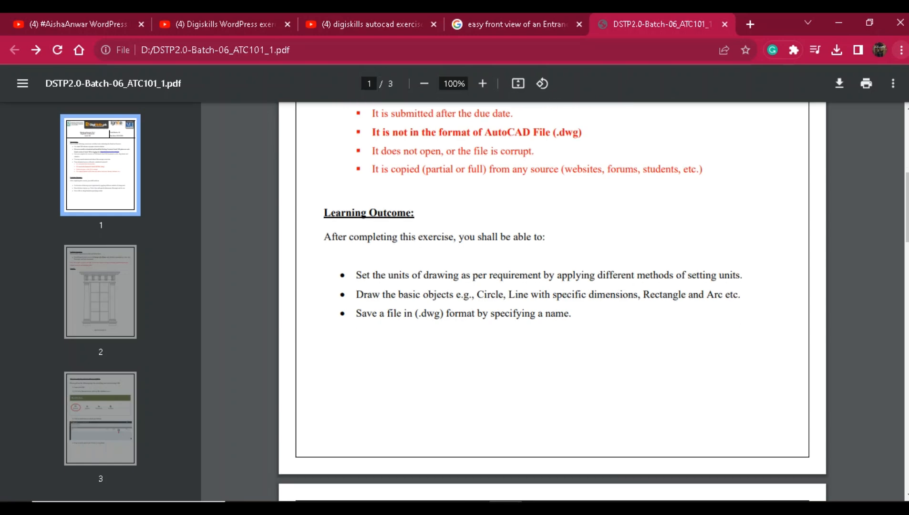
- Examine the problem statement, the sample entrance drawing and the LMS submission steps on pages 2 and 3
scroll(553, 302, "down", 4)
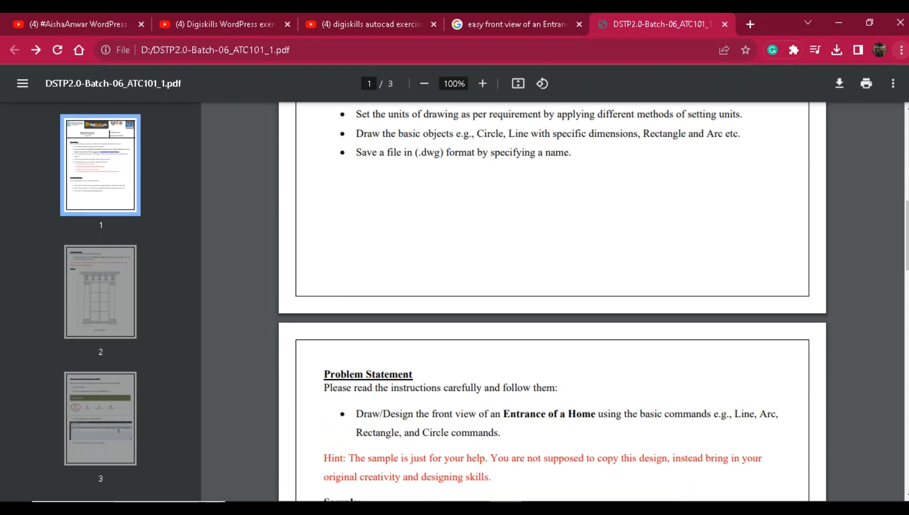
scroll(553, 302, "down", 1)
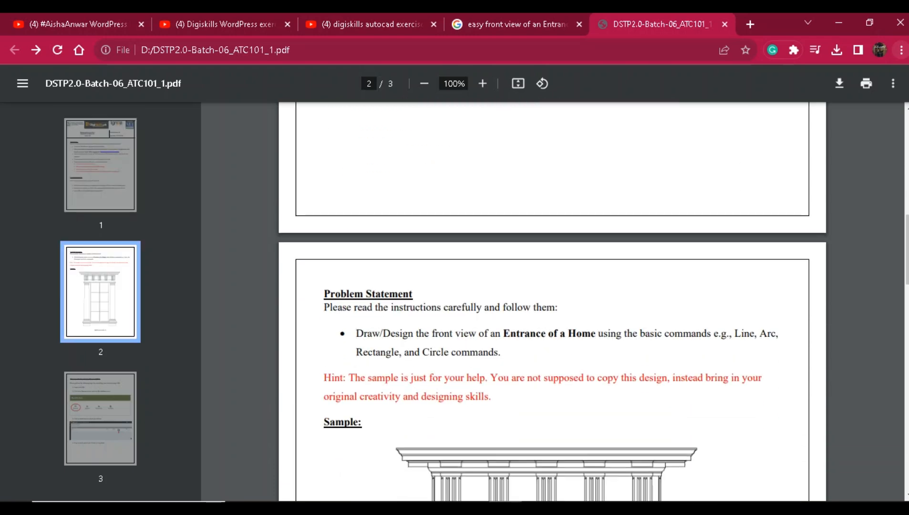
scroll(552, 301, "down", 3)
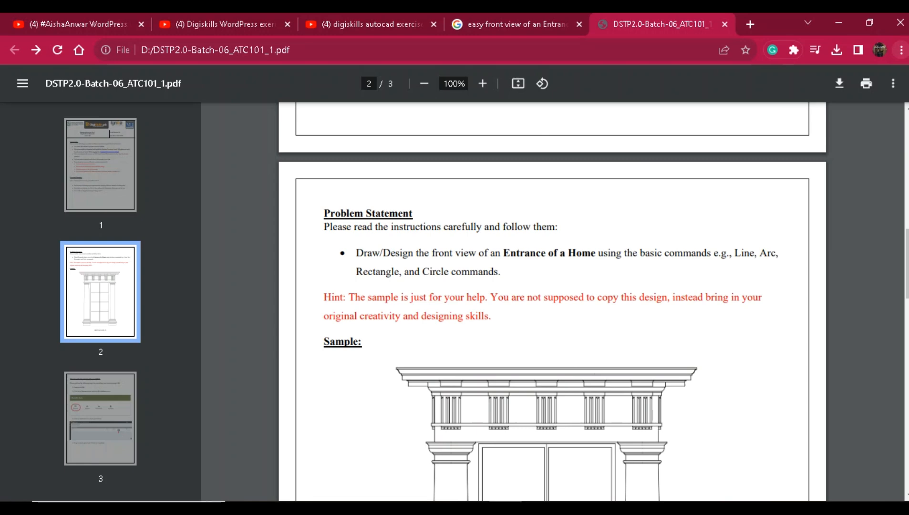
scroll(553, 301, "down", 2)
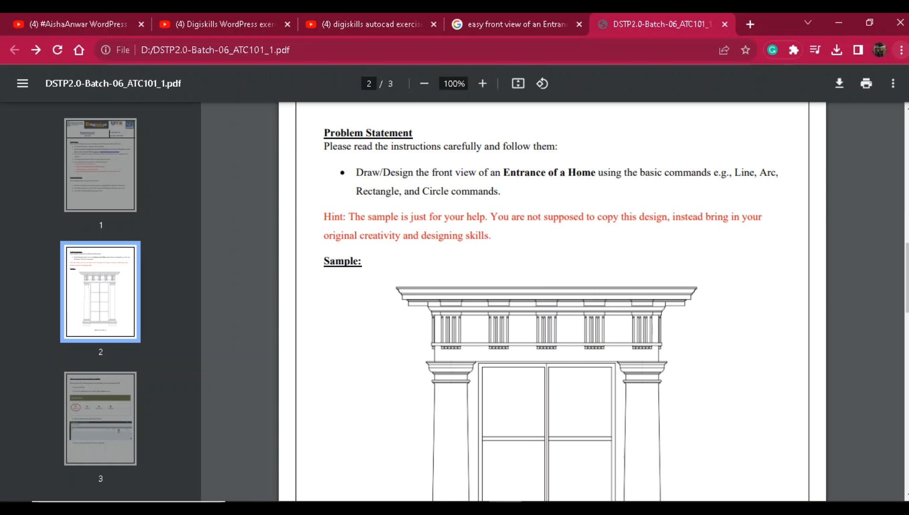
scroll(550, 301, "down", 3)
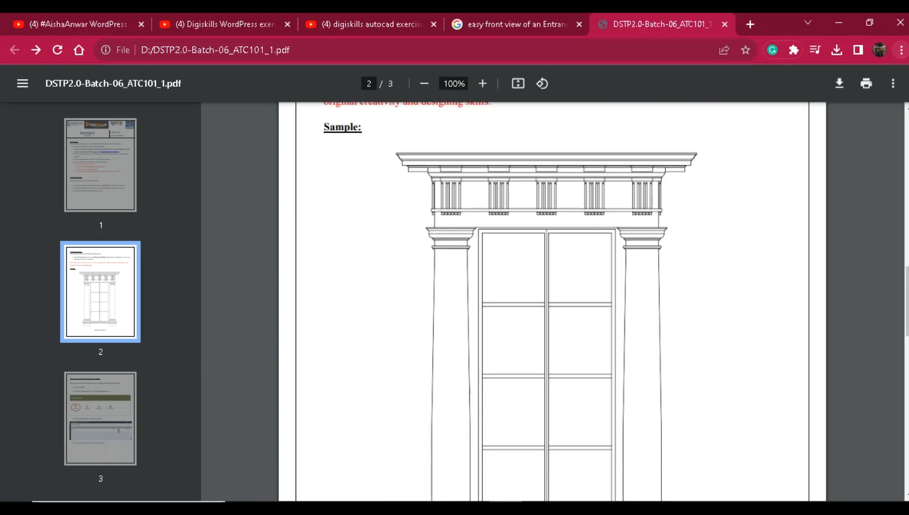
scroll(550, 301, "down", 2)
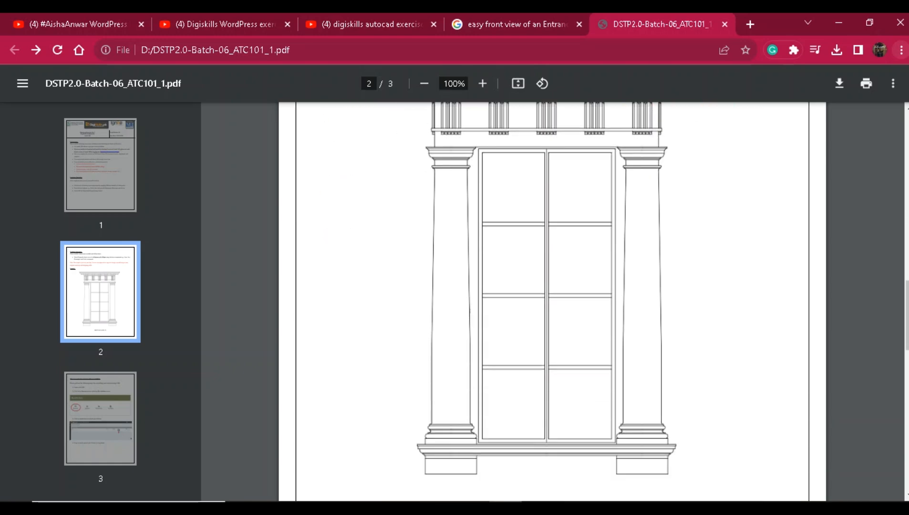
scroll(551, 301, "down", 12)
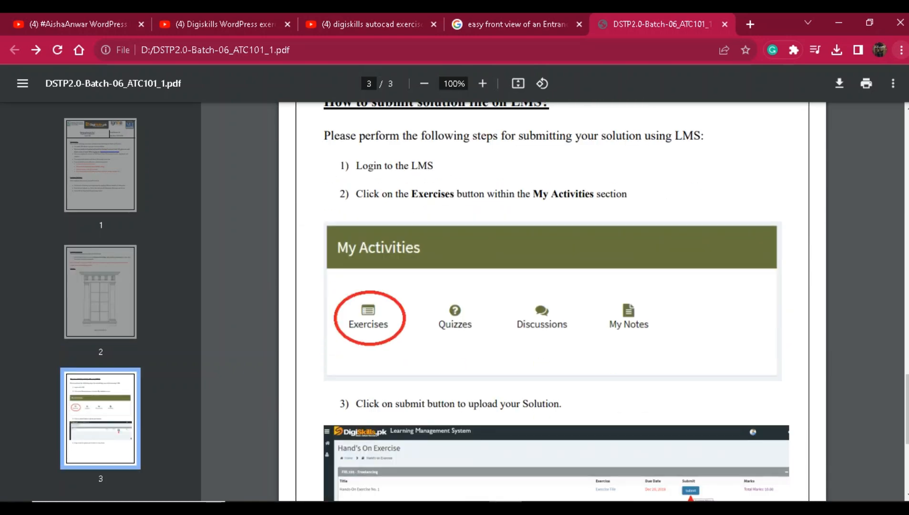
scroll(551, 301, "down", 3)
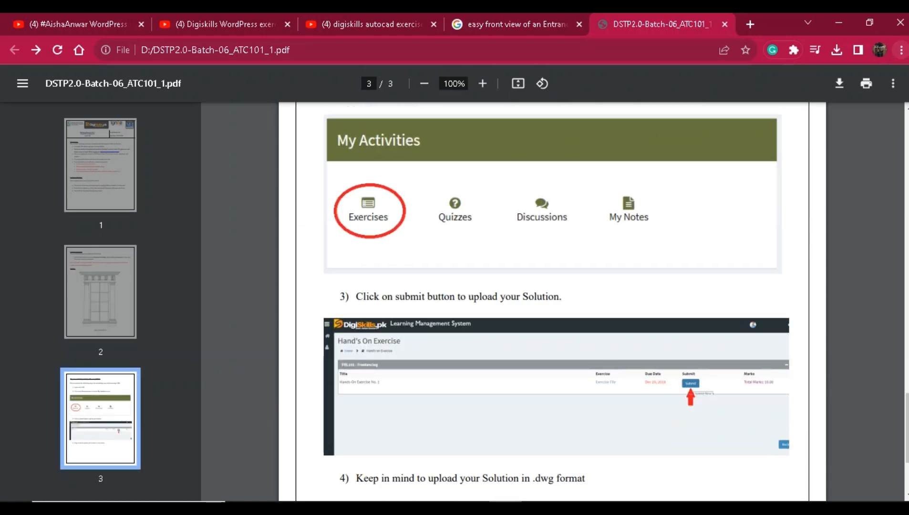
scroll(550, 301, "down", 4)
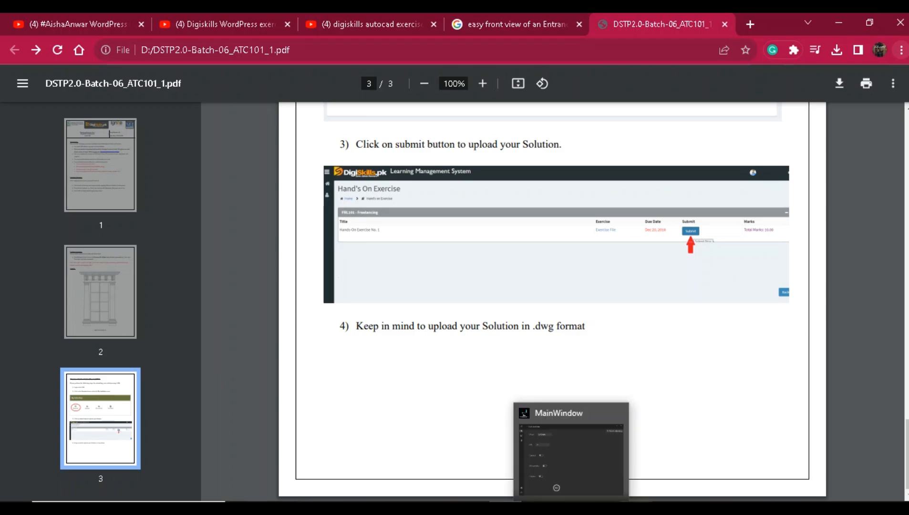
- Switch to the new AutoCAD Web drawing and dismiss the maintenance notice
mouse_move(637, 509)
left_click(636, 458)
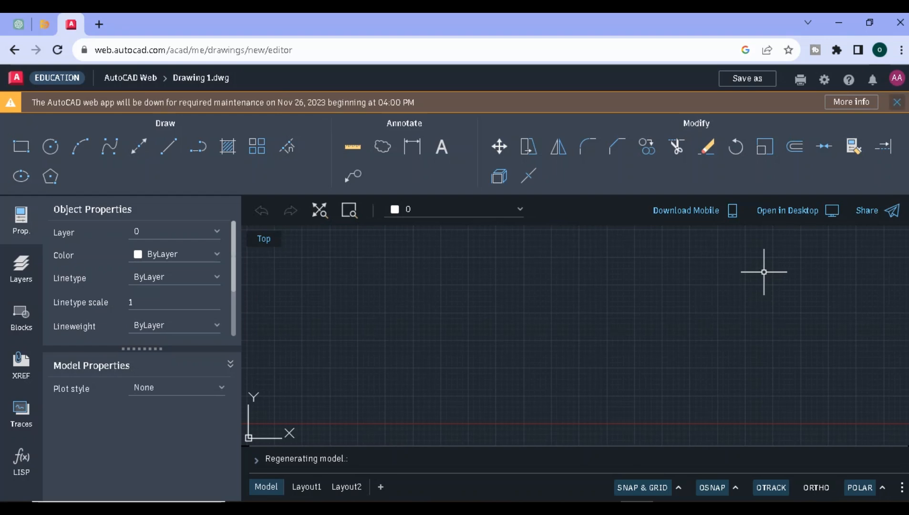
left_click(897, 102)
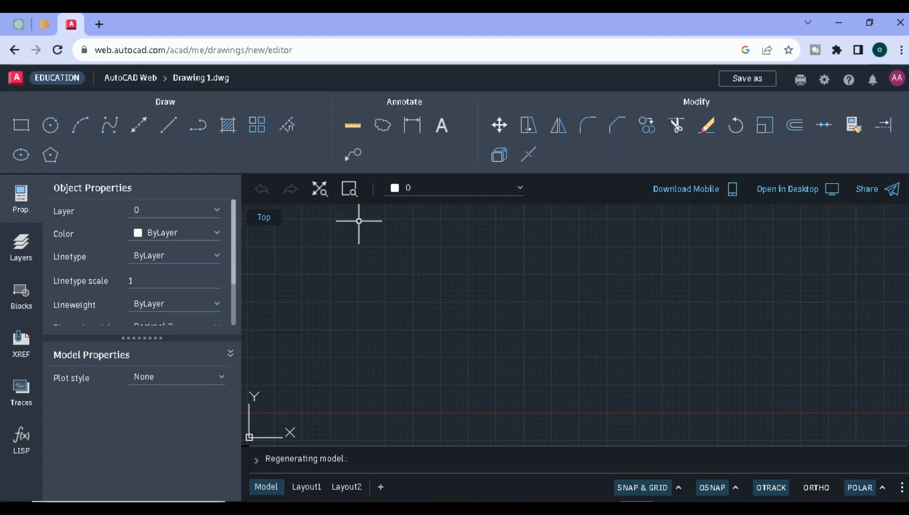
- Draw a tall, narrow rectangle as the first column and stretch its top edge upward
type("rectangle")
key("Return")
left_click(442, 246)
scroll(493, 369, "up", 3)
left_click(496, 409)
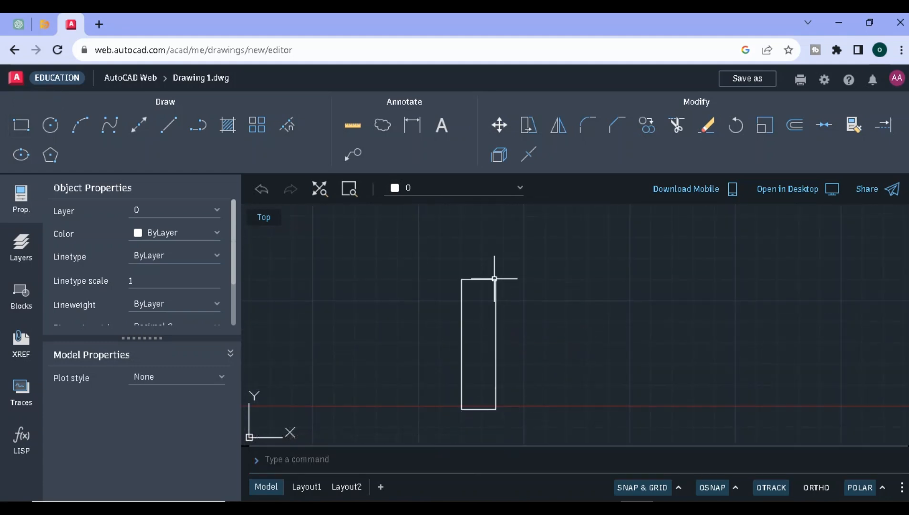
left_click(479, 279)
left_click(479, 279)
left_click(479, 260)
- Copy the column rectangle and paste the duplicate to its right with both tops level
key("ctrl+c")
key("ctrl+v")
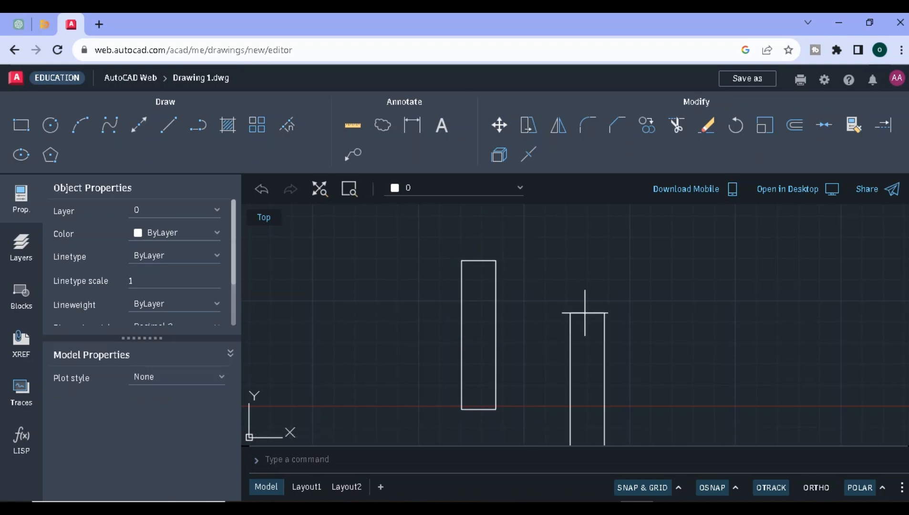
scroll(638, 257, "down", 1)
middle_click_drag(644, 258, 604, 325)
left_click(615, 327)
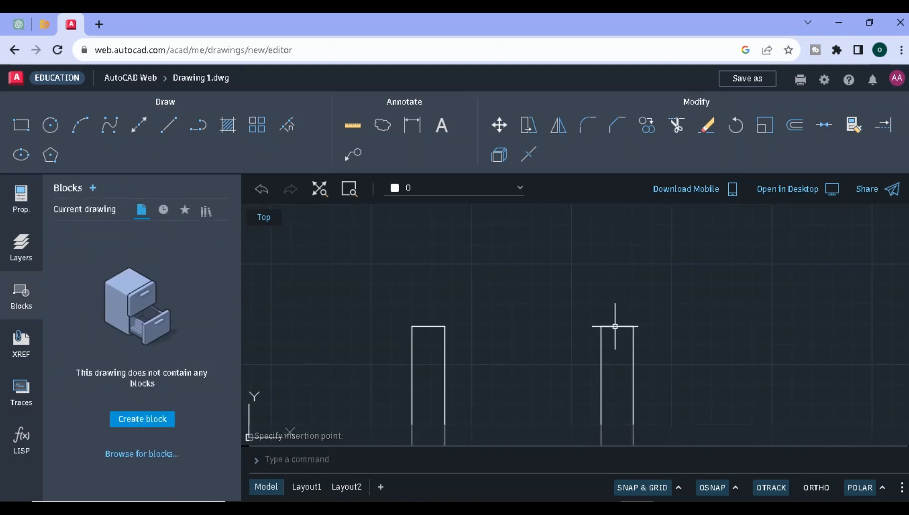
- Draw a closed lintel outline with lines across both column tops, its ends slanting outward to a wider upper edge
type("l")
key("Return")
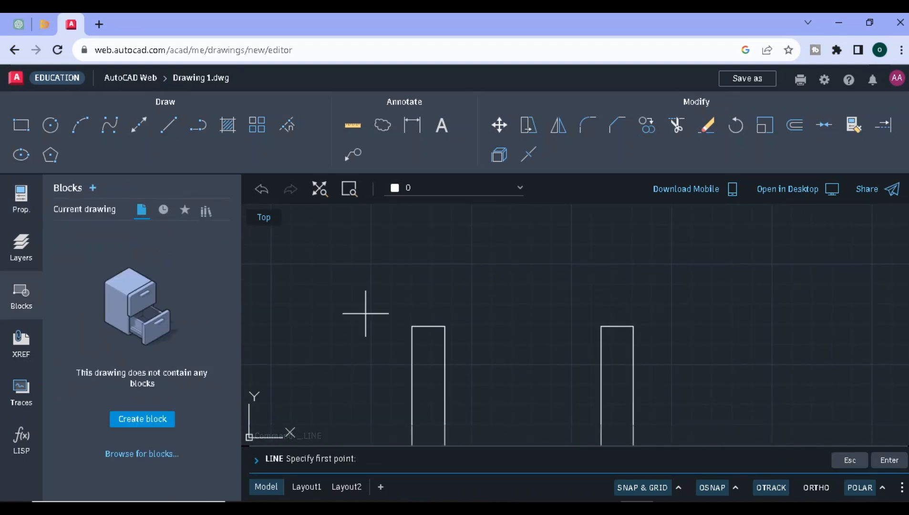
left_click(387, 325)
left_click(653, 325)
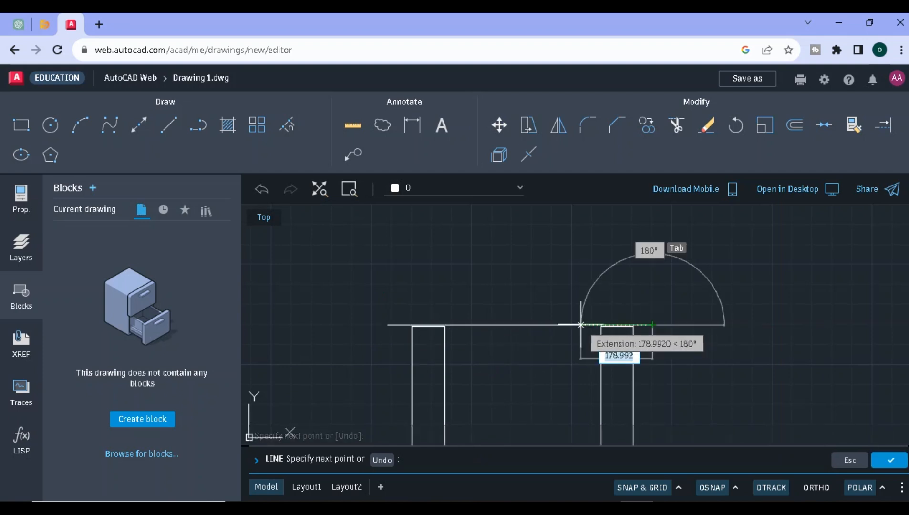
left_click(672, 301)
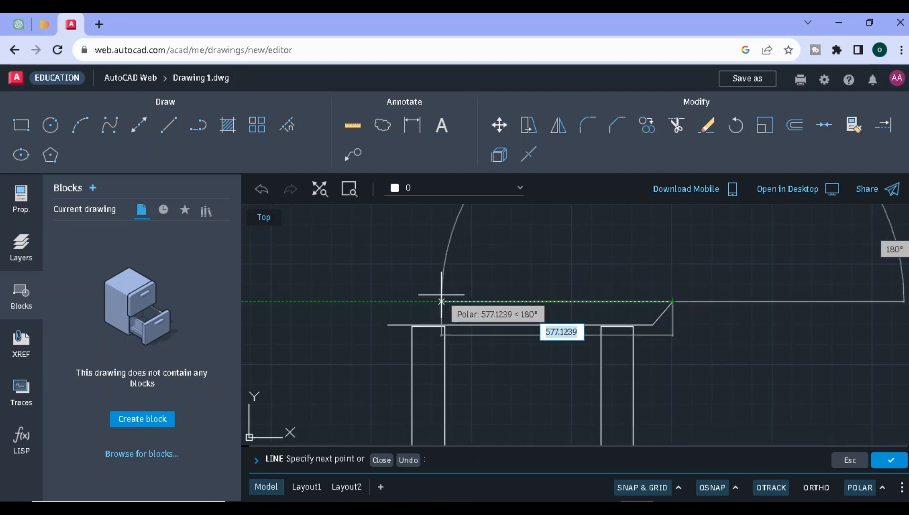
left_click(368, 301)
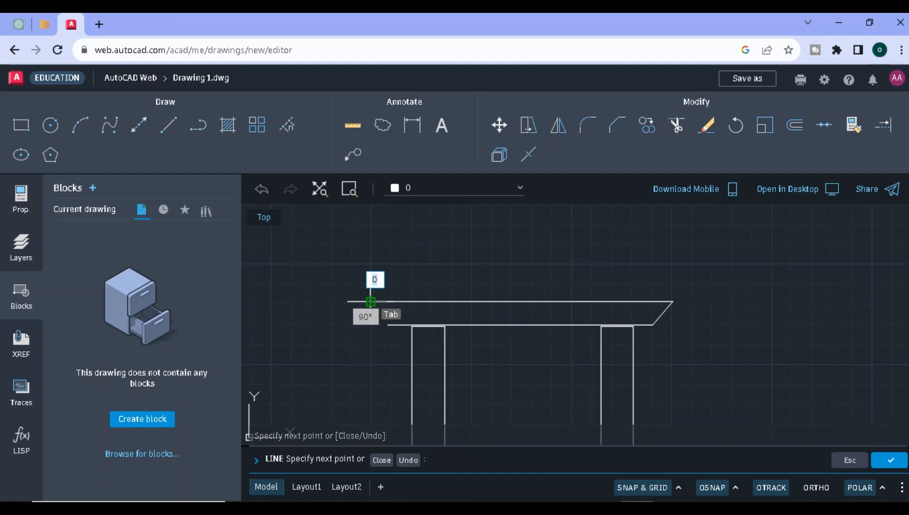
type("c")
key("Return")
- Stretch the top edges of both columns to meet the lower edge of the lintel
left_click(425, 326)
left_click(521, 325)
key("Escape")
left_click(442, 347)
left_click(428, 327)
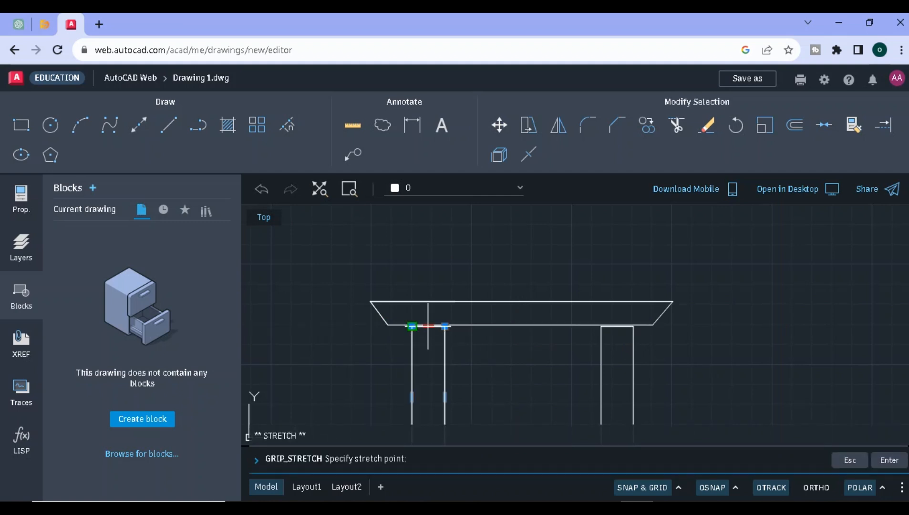
left_click(428, 325)
left_click(601, 372)
left_click(622, 325)
left_click(618, 326)
left_click(489, 349)
left_click(351, 248)
left_click(385, 270)
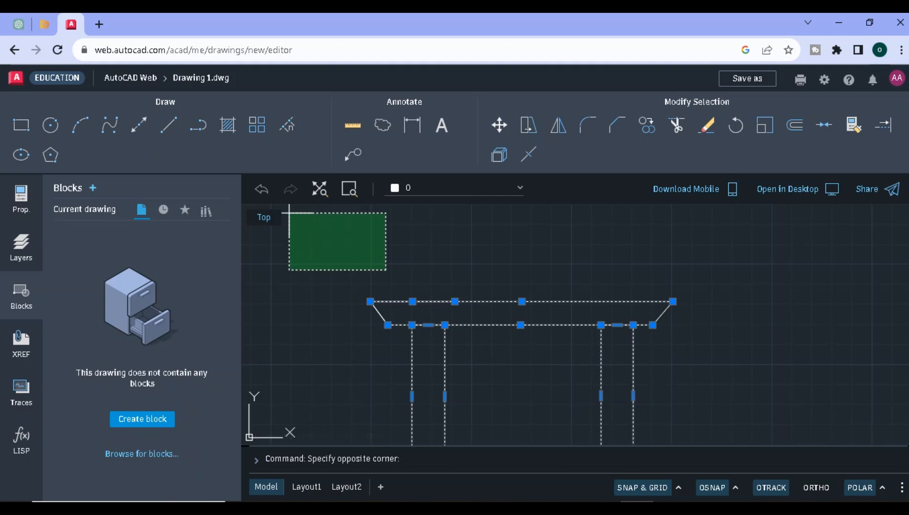
- Draw a line from the lintel's upper-left corner partway down its slanted end, continuing horizontally across to the opposite end
left_click(169, 126)
left_click(371, 301)
left_click(378, 311)
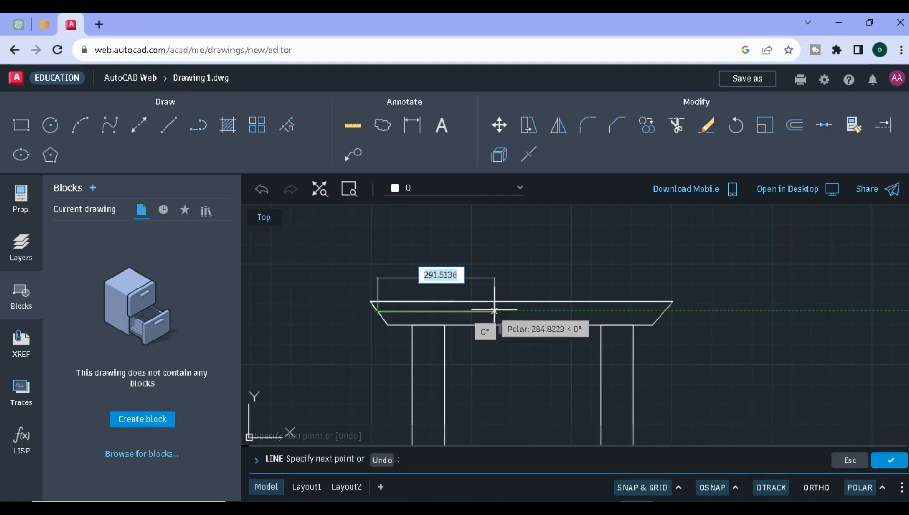
left_click(665, 311)
left_click(653, 312)
key("Escape")
- Draw a second horizontal line across the lintel between the first inner line and the lower edge
left_click(168, 126)
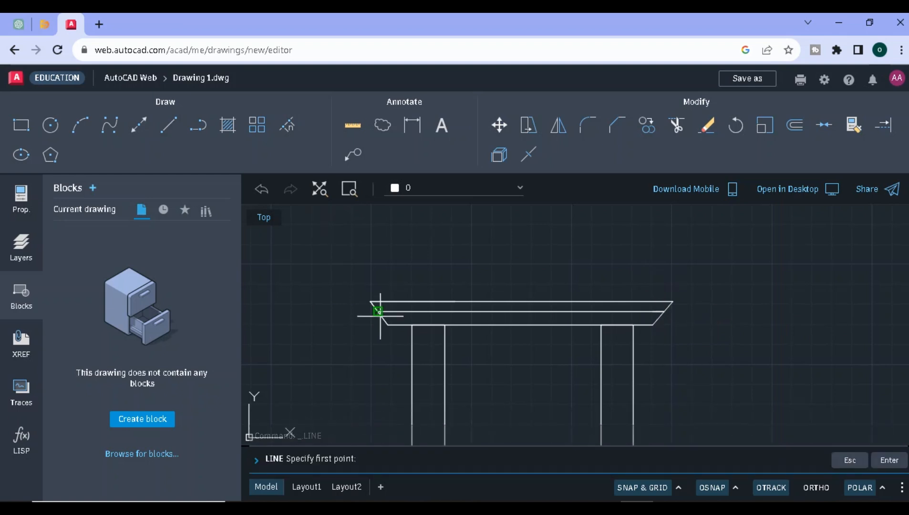
left_click(382, 319)
left_click(659, 319)
key("Escape")
left_click(552, 319)
left_click(520, 318)
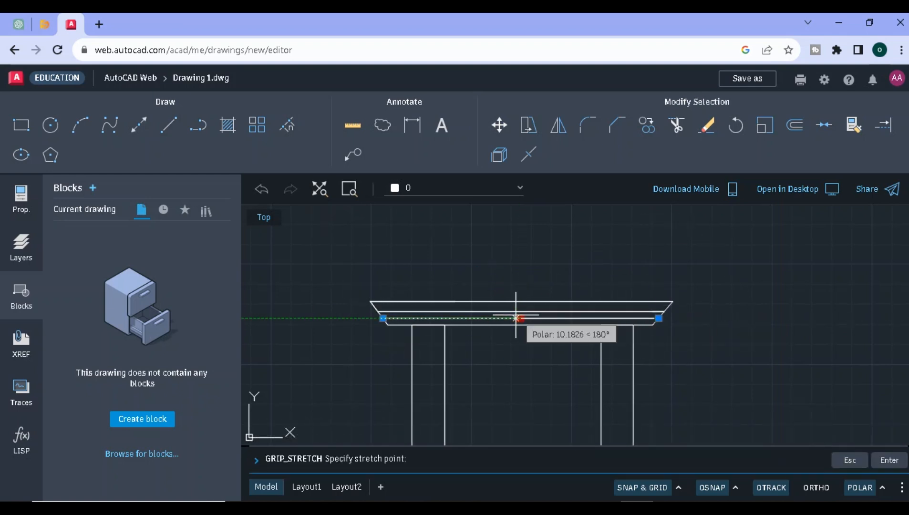
key("Escape")
key("Escape")
- Try to paste a copy of a horizontal inner line within the lintel
left_click(517, 315)
key("ctrl+c")
key("ctrl+v")
scroll(511, 308, "down", 3)
left_click(652, 324)
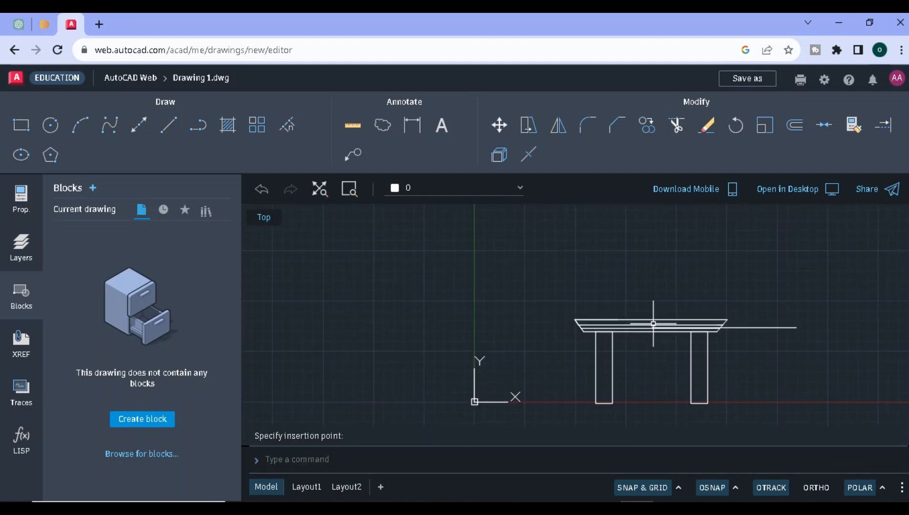
- Copy a horizontal inner line of the lintel and paste the duplicate near the lintel
scroll(804, 329, "up", 3)
left_click(577, 311)
key("ctrl+c")
key("ctrl+v")
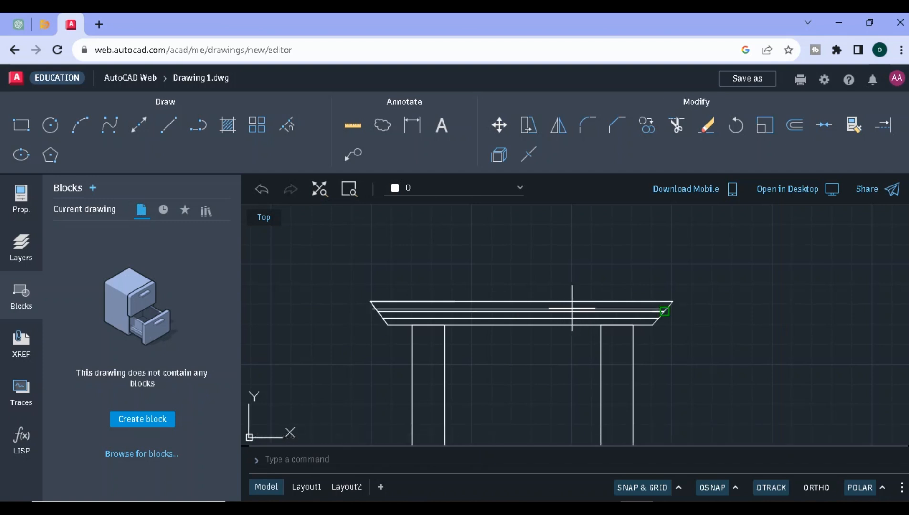
scroll(572, 305, "down", 3)
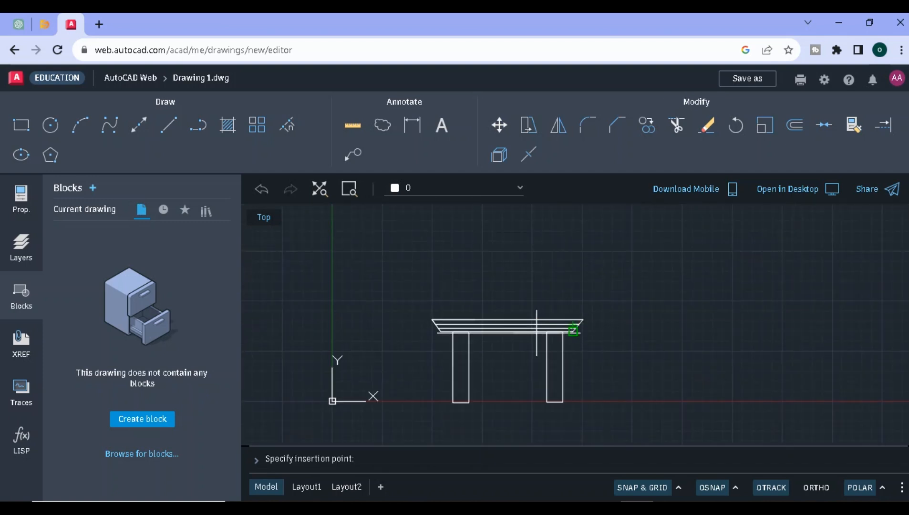
scroll(537, 333, "up", 5)
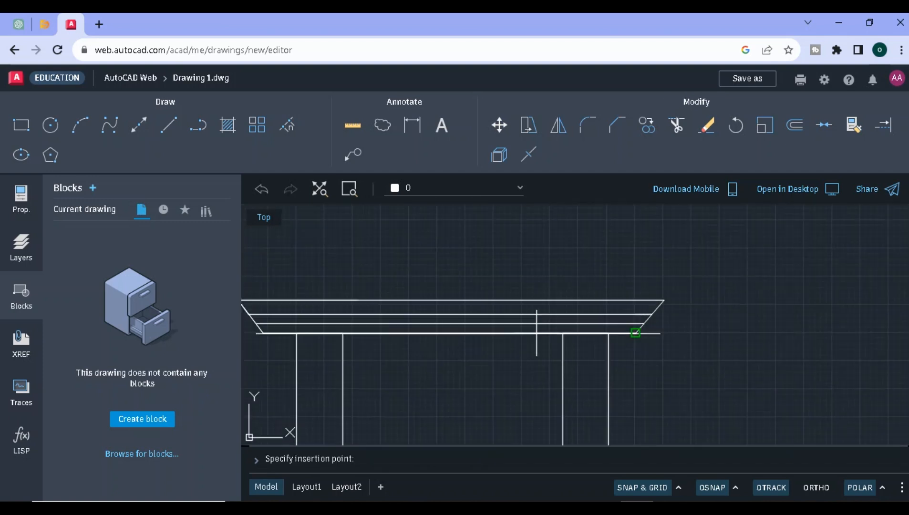
left_click(532, 303)
- Move the pasted line between the lintel's upper edge and first inner line, and stretch its ends to the slanted sides
left_click(719, 308)
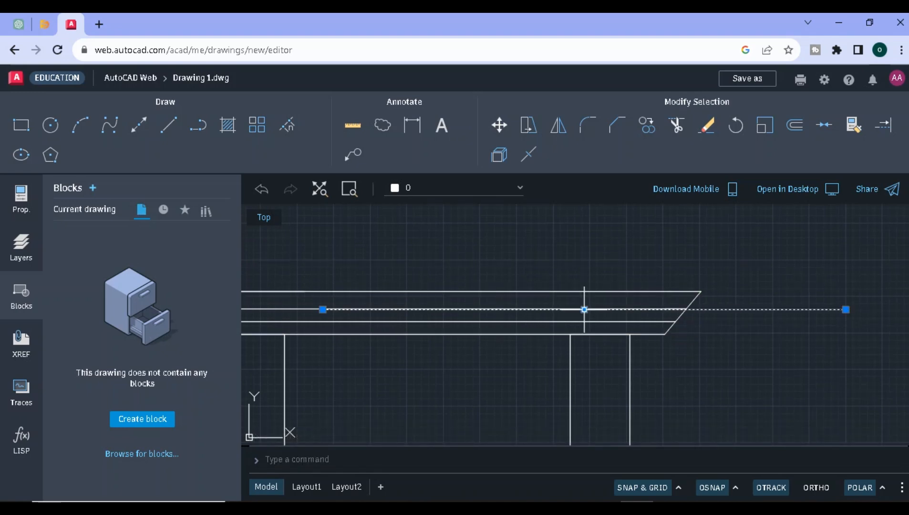
left_click(584, 308)
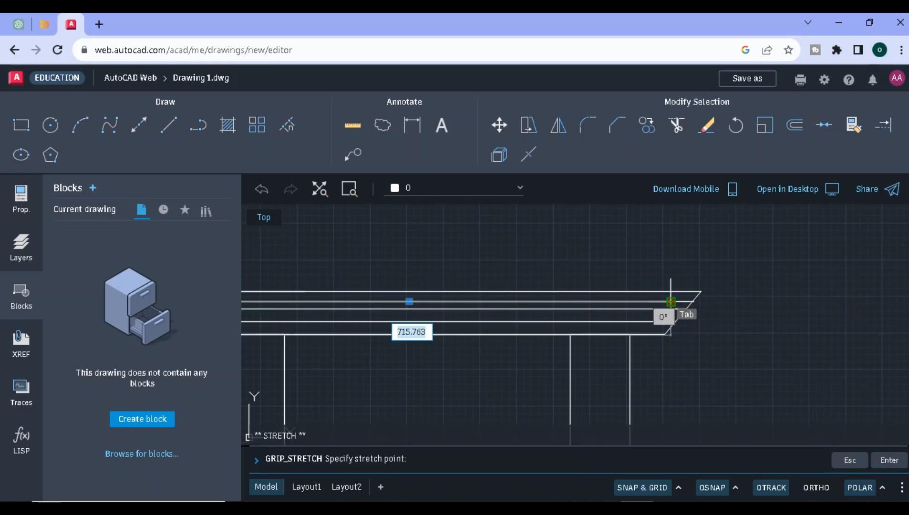
left_click(691, 302)
scroll(474, 338, "down", 2)
scroll(444, 376, "down", 2)
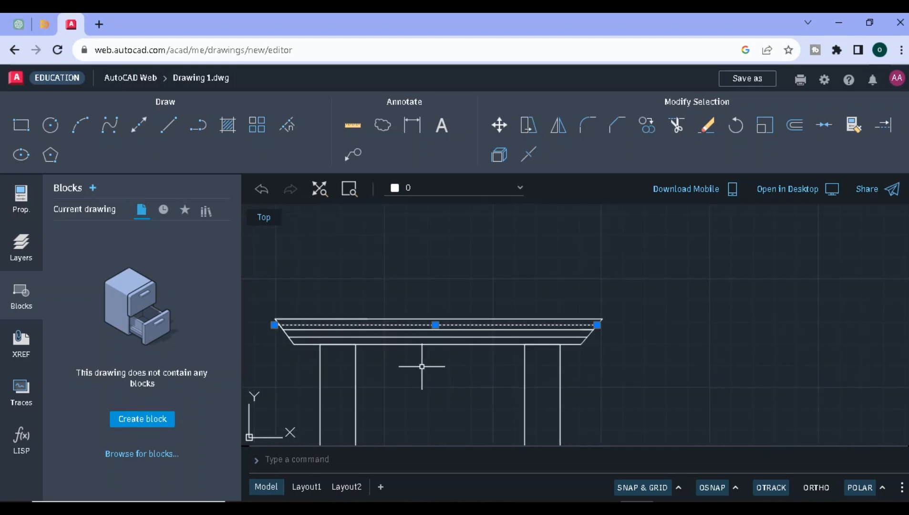
left_click(275, 325)
left_click(280, 325)
left_click(348, 279)
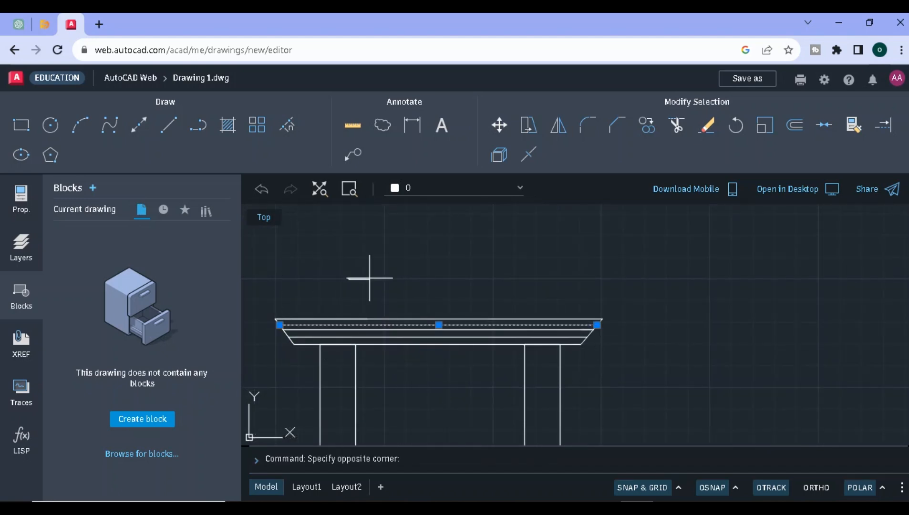
key("Escape")
- Draw a horizontal line across the foot of the left column between its two lower corners
type("l")
key("Return")
scroll(381, 278, "down", 3)
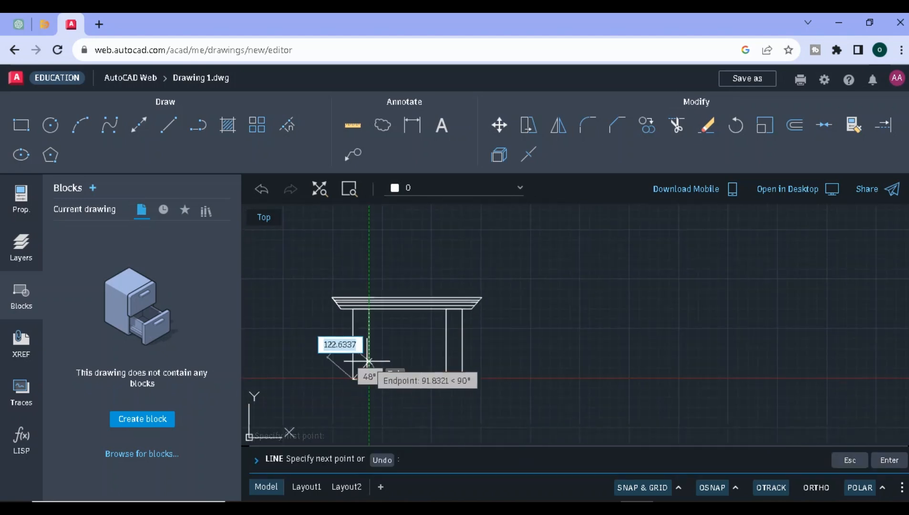
left_click(369, 379)
key("Escape")
- Stretch the bottom edges of both columns downward by a similar amount
left_click(353, 352)
left_click(361, 380)
left_click(361, 398)
left_click(460, 376)
left_click(454, 378)
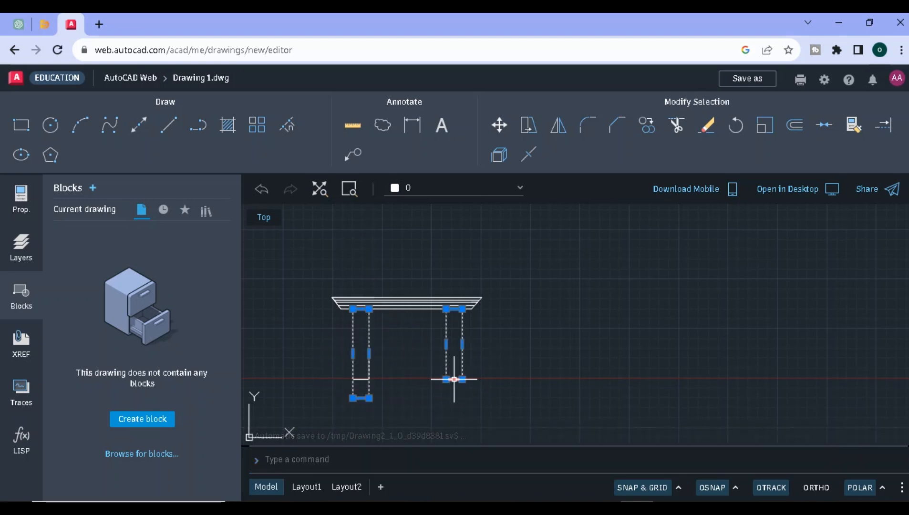
left_click(454, 399)
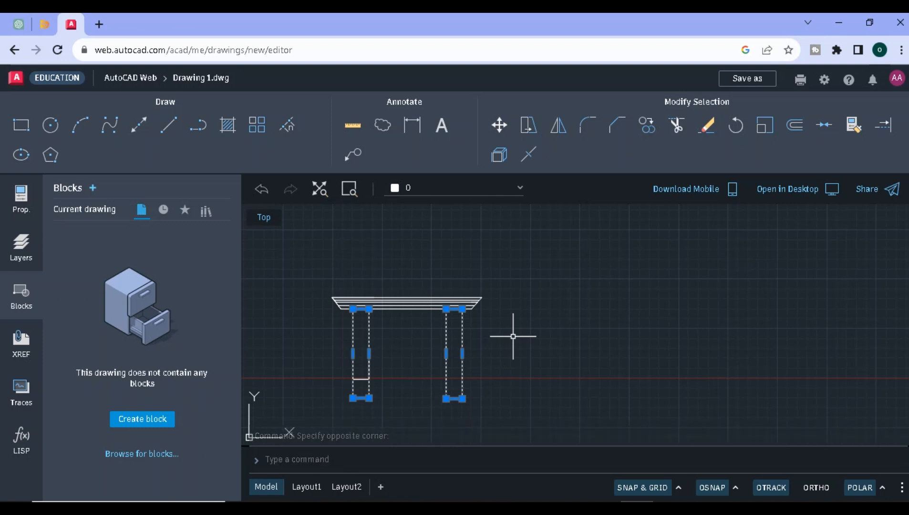
left_click(447, 347)
- Draw a base rectangle at the foot of the left column, projecting slightly beyond its left edge
left_click(51, 124)
left_click(21, 125)
left_click(348, 398)
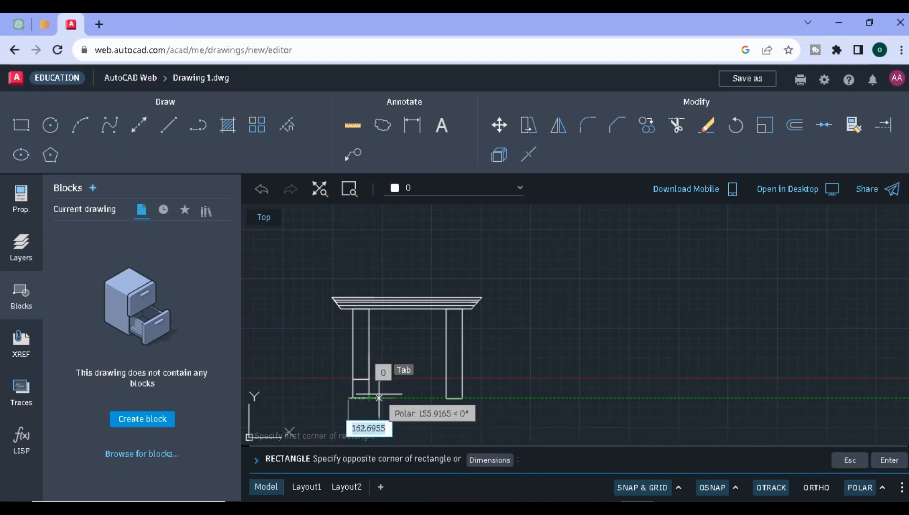
left_click(369, 387)
key("Escape")
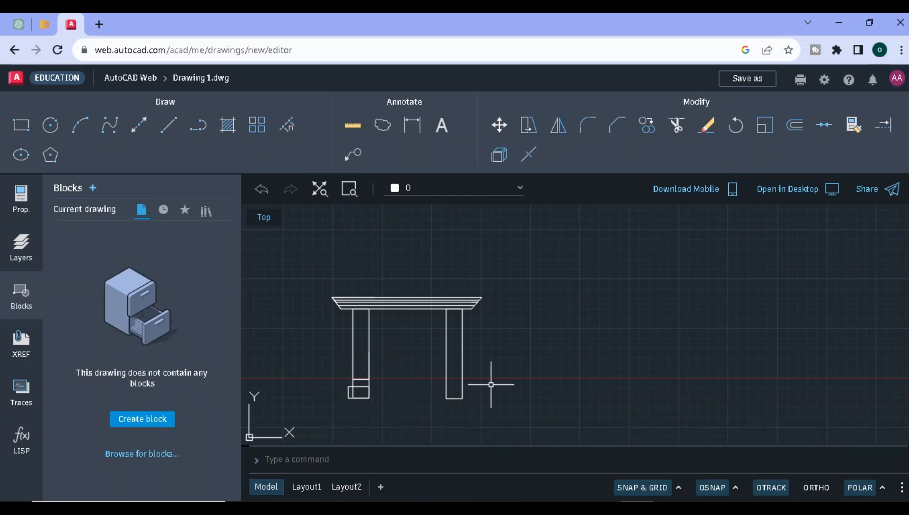
- Paste a copy of the base rectangle at the right column's foot and align its left side with the column's left edge
scroll(447, 390, "up", 3)
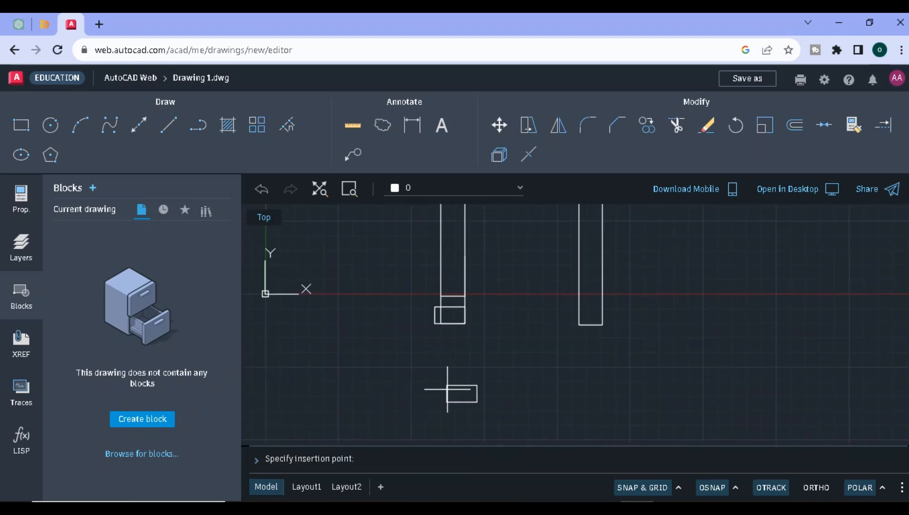
left_click(578, 313)
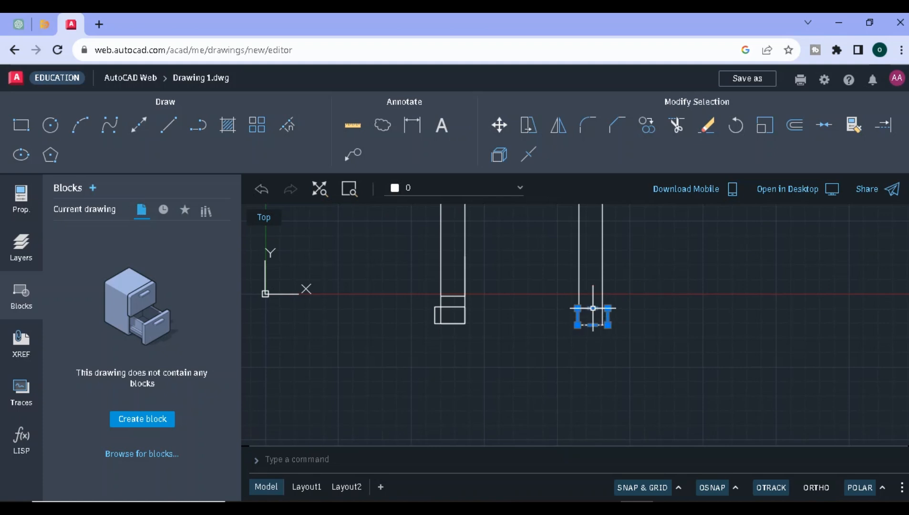
type("m")
key("Return")
left_click(578, 308)
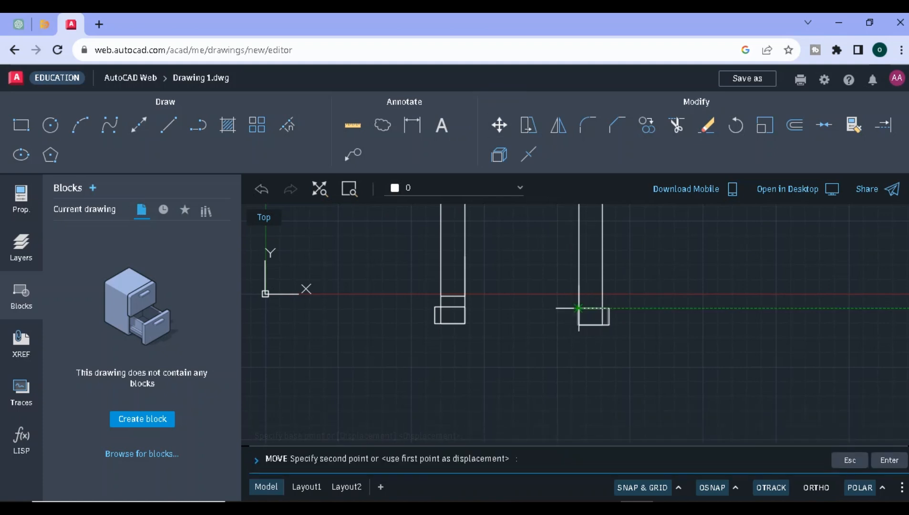
left_click(579, 309)
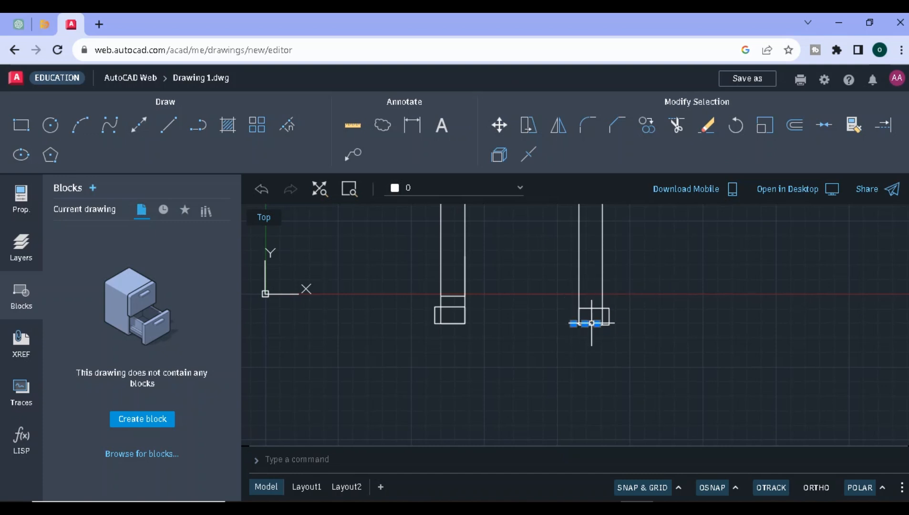
- Move a copy of the left column's short horizontal line up to just above the right column's base rectangle
left_click(585, 324)
left_click(584, 297)
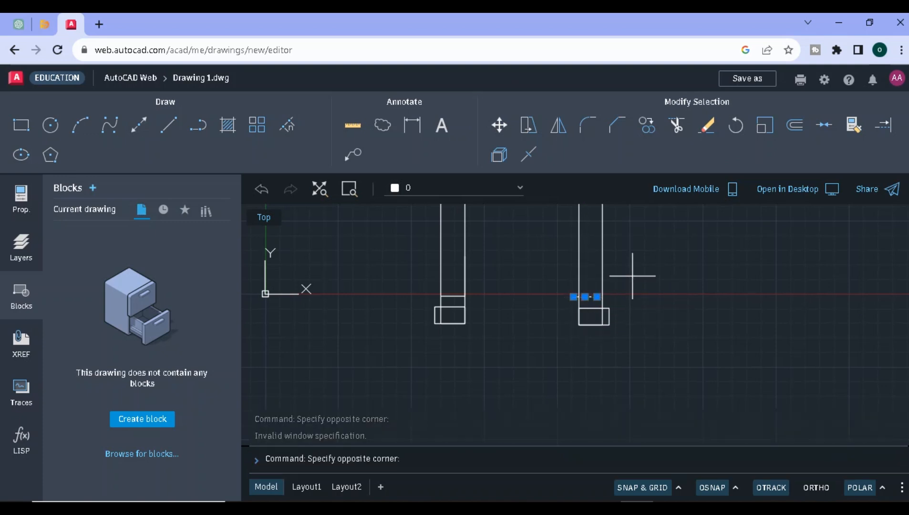
key("Return")
left_click(573, 297)
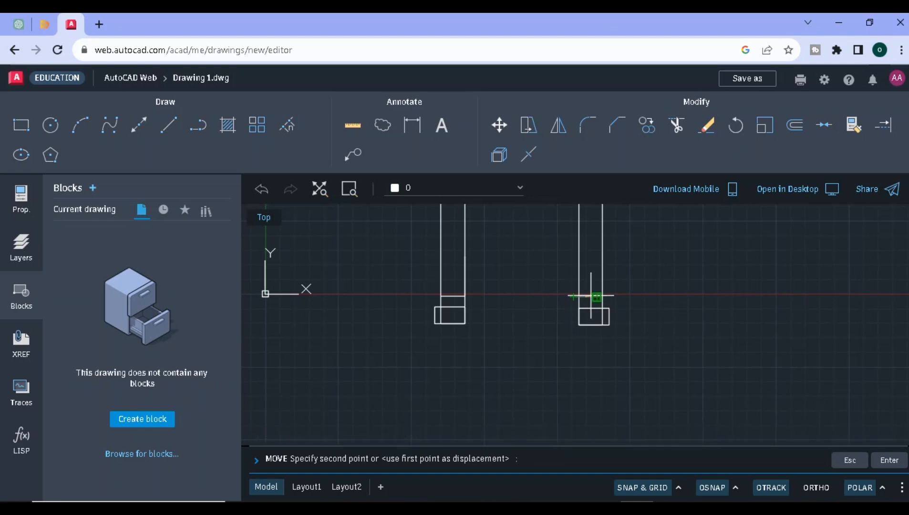
left_click(595, 297)
key("Return")
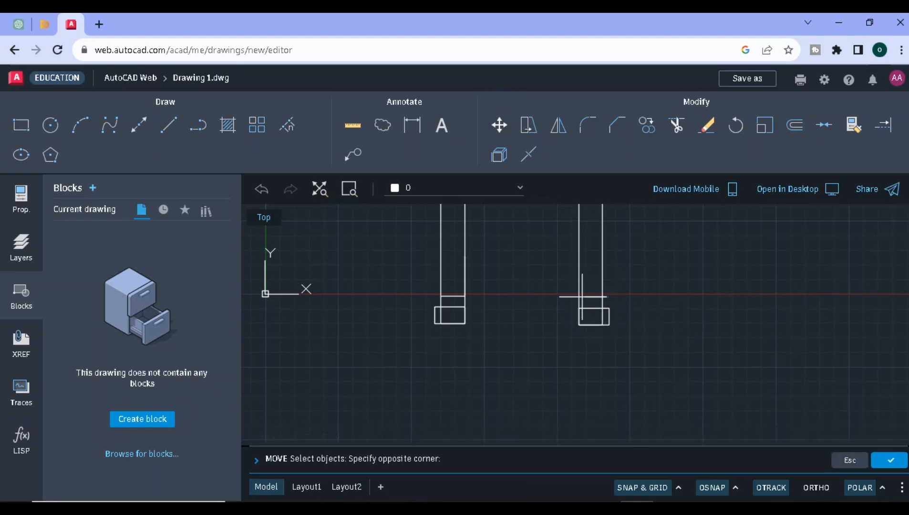
left_click(580, 298)
left_click(642, 284)
left_click(499, 125)
left_click(499, 125)
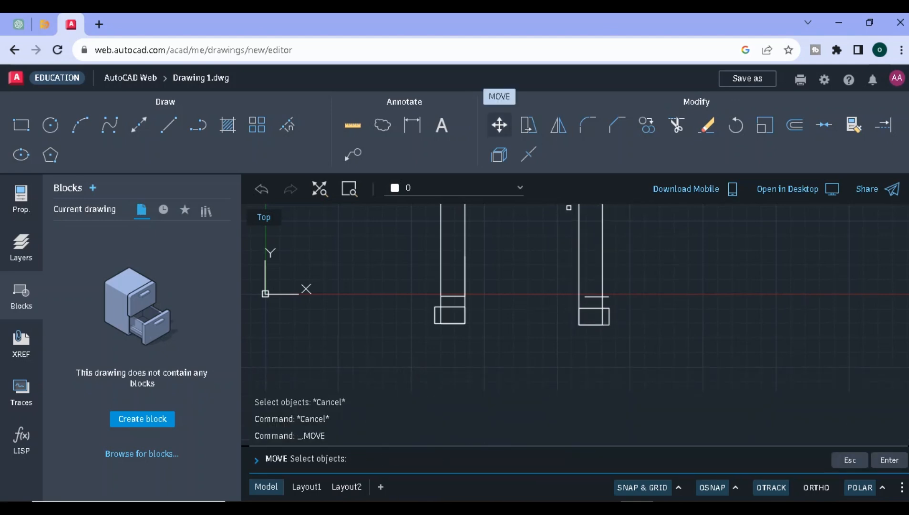
left_click(594, 297)
left_click(639, 274)
key("Escape")
- Shift the short line horizontally so that it spans the right column from edge to edge
left_click(594, 297)
left_click(579, 296)
left_click(602, 297)
type("undo")
key("Return")
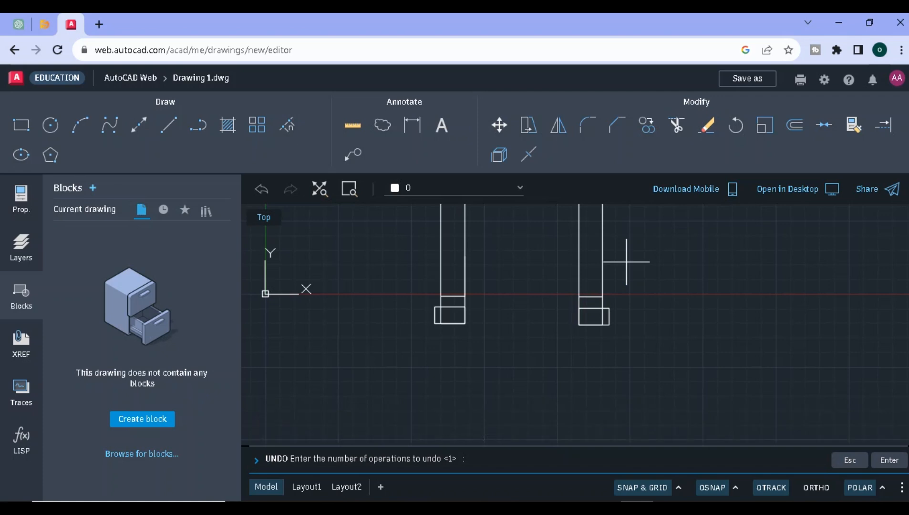
scroll(420, 290, "down", 2)
scroll(426, 280, "up", 4)
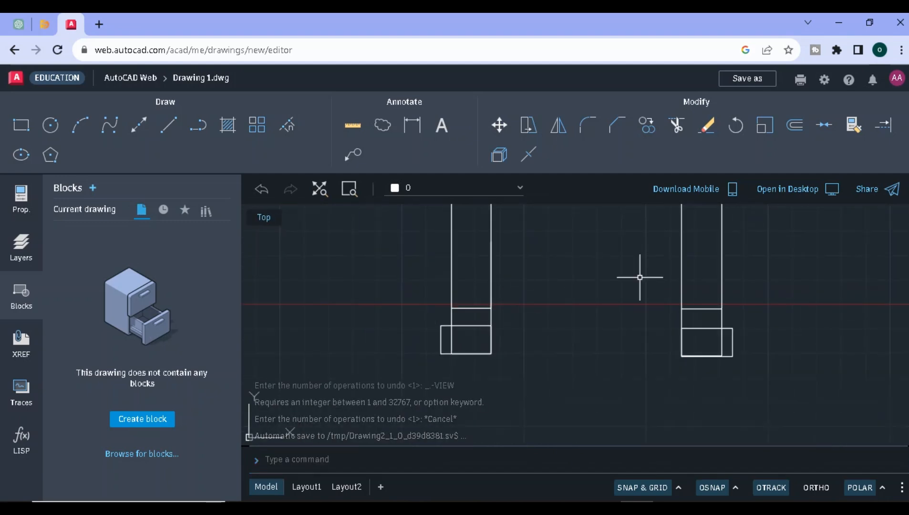
- Draw a large door rectangle between the two columns, starting slightly below the lintel and ending near the column bases
scroll(644, 276, "down", 3)
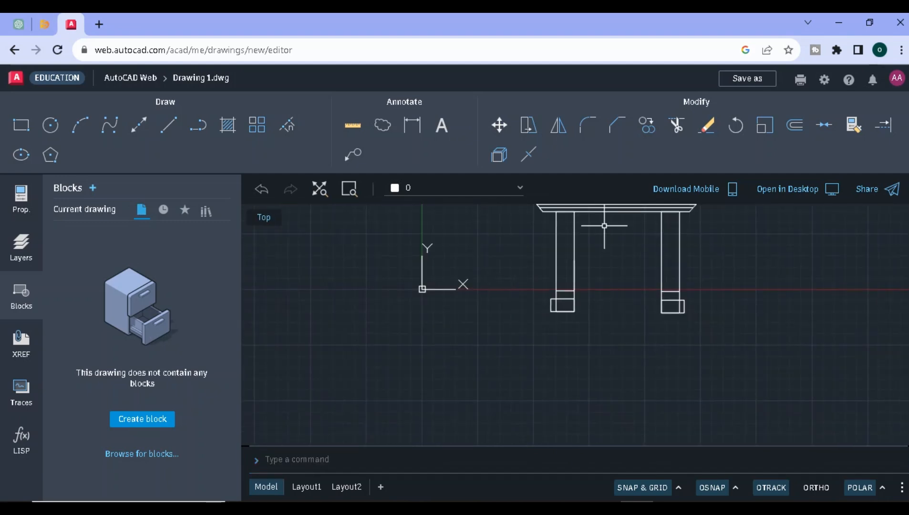
left_click(21, 125)
left_click(584, 221)
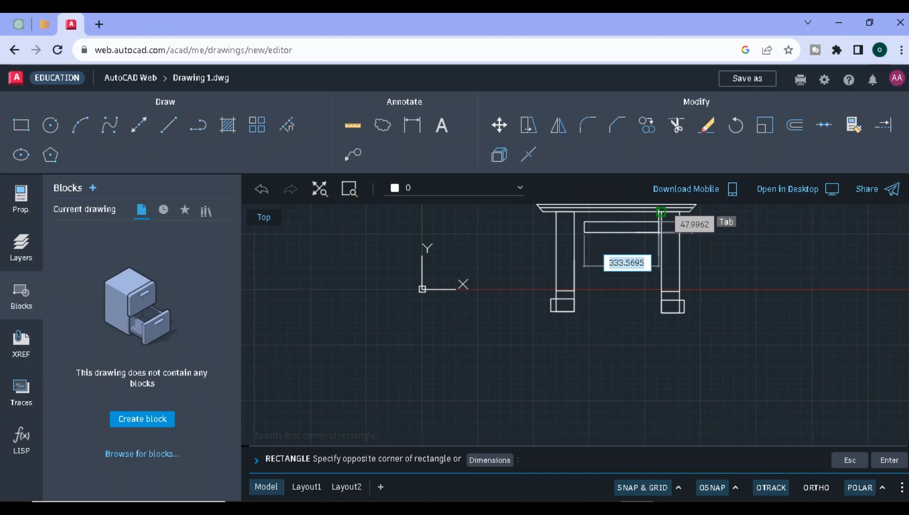
left_click(661, 291)
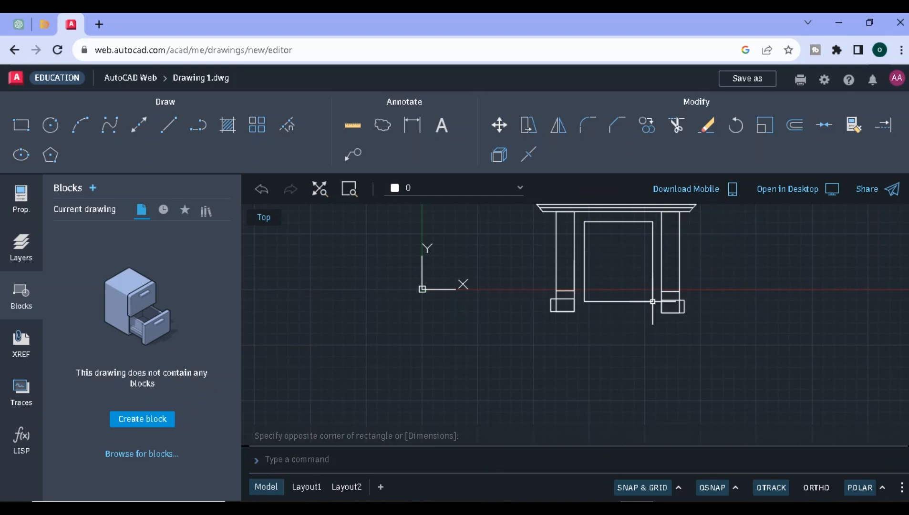
- Try to move the whole entrance up and to the right, and undo the move
left_click(707, 318)
left_click(537, 205)
left_click(499, 125)
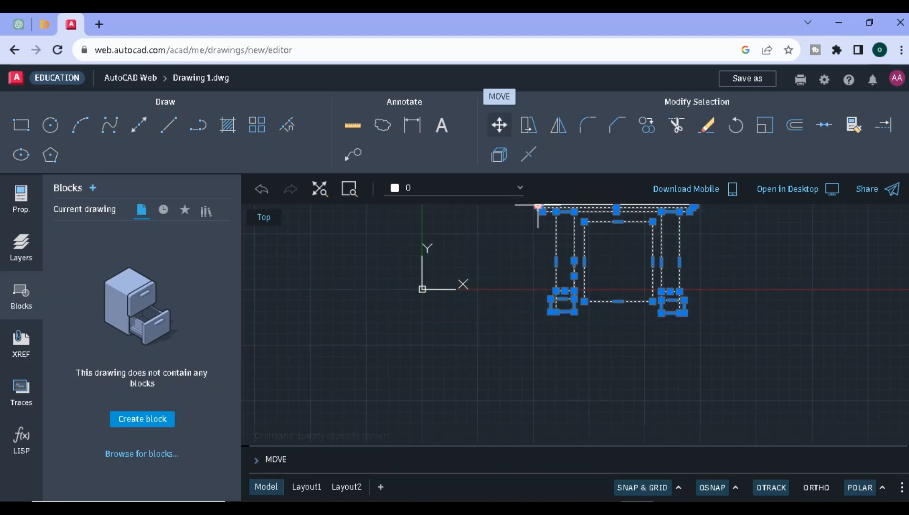
left_click(606, 257)
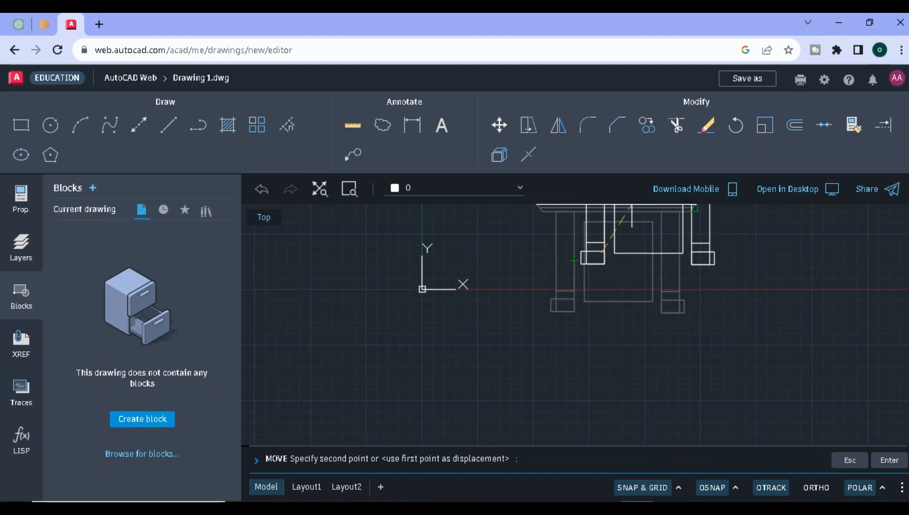
left_click(689, 212)
left_click(319, 189)
key("ctrl+z")
key("ctrl+z")
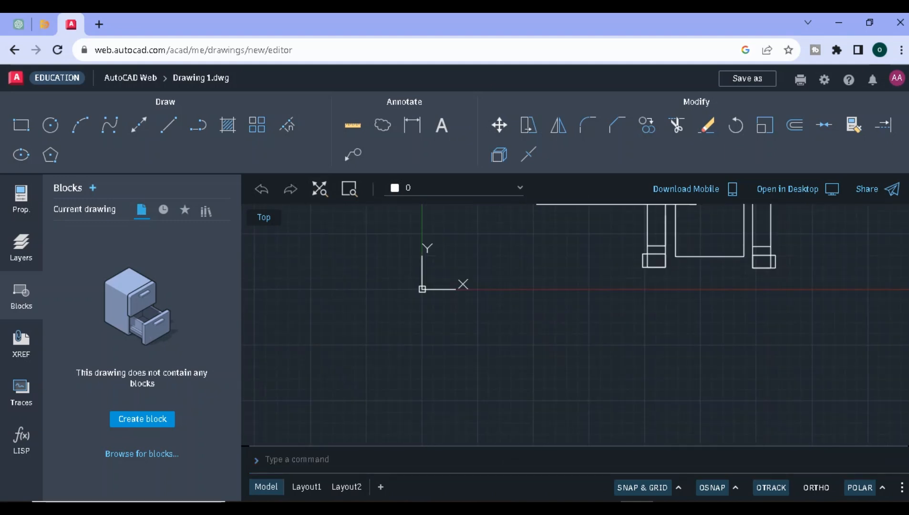
- Move the whole entrance drawing vertically upward until its column bases sit above the X axis
scroll(533, 255, "down", 2)
left_click(523, 213)
left_click(587, 264)
left_click(499, 125)
left_click(583, 258)
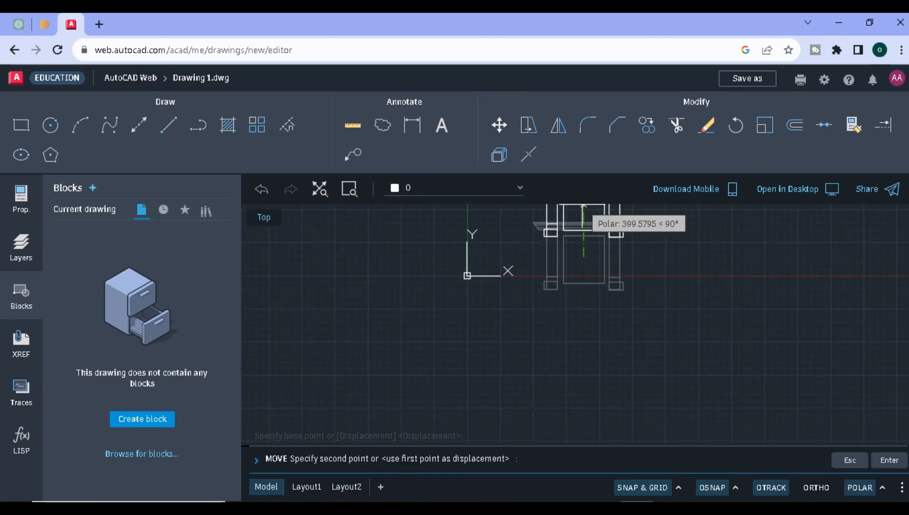
key("Escape")
left_click(349, 190)
key("Escape")
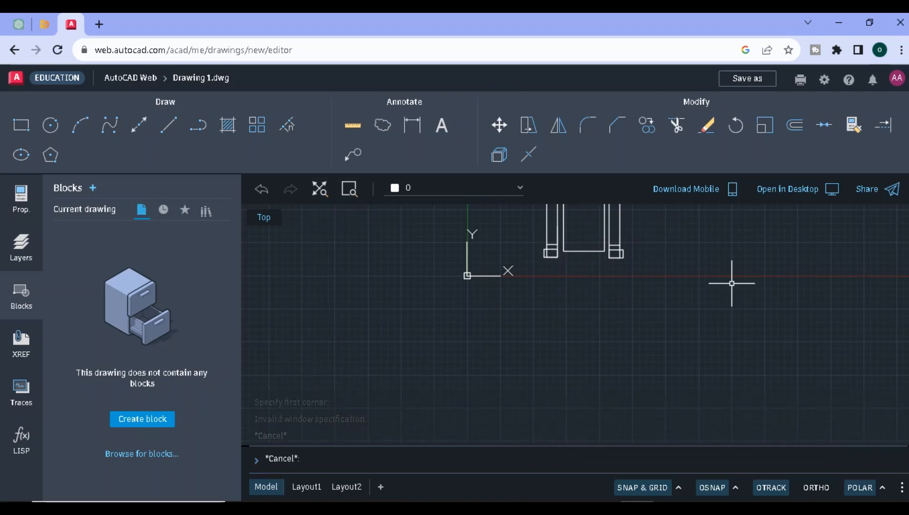
- Stretch the lower edges of both base rectangles and of the right column down to just above the X axis
left_click(854, 239)
left_click(320, 189)
scroll(377, 265, "down", 3)
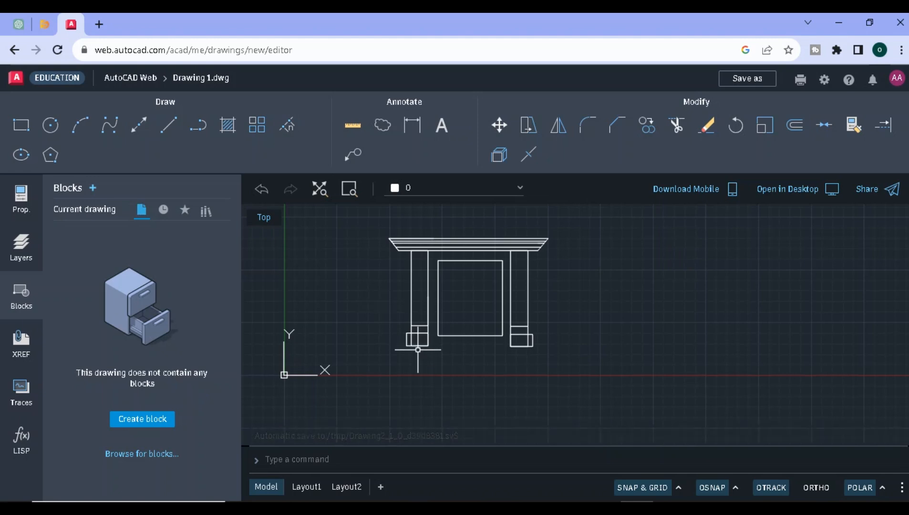
left_click(413, 346)
left_click(415, 366)
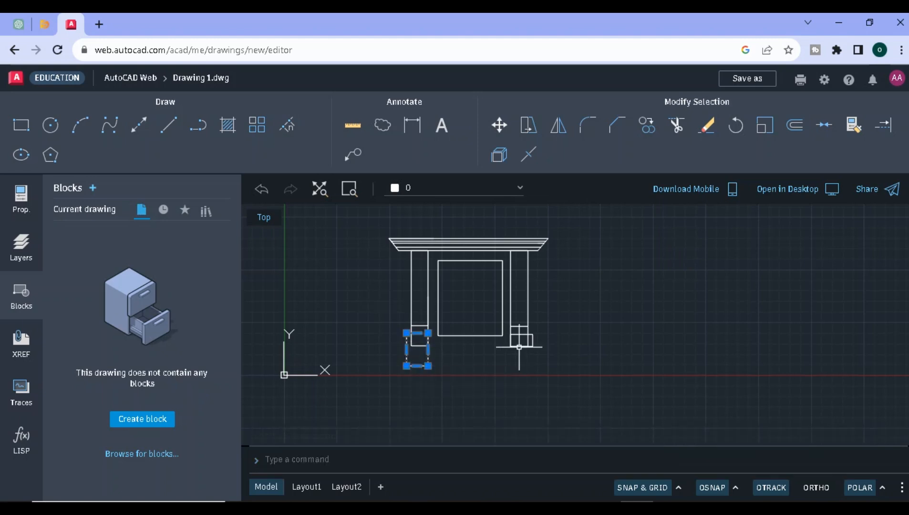
left_click(521, 347)
left_click(521, 365)
left_click(519, 347)
left_click(519, 365)
left_click(567, 306)
left_click(627, 246)
left_click(499, 125)
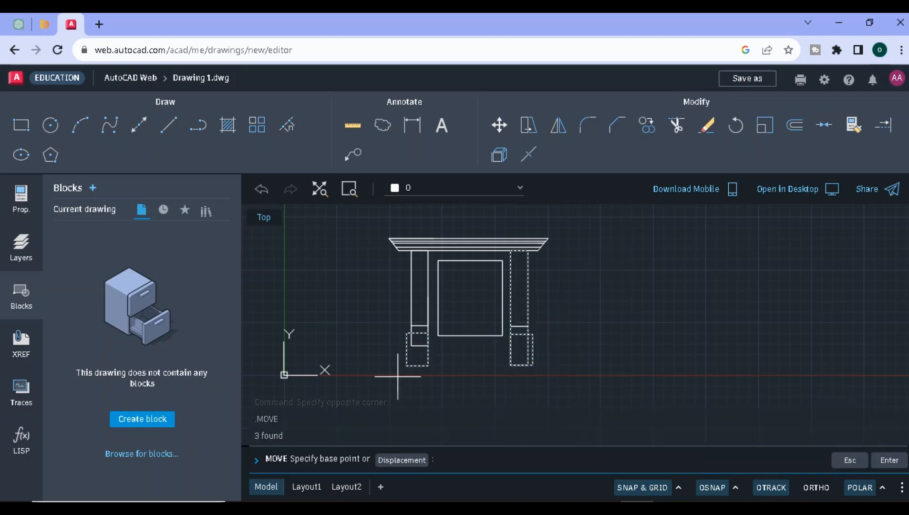
left_click(419, 346)
key("Escape")
- Stretch the left column's lower edge down to the bottom of its base rectangle
left_click(412, 307)
left_click(420, 346)
left_click(420, 366)
- Lower the top edges of both base rectangles to make the column bases shorter
left_click(414, 333)
left_click(417, 333)
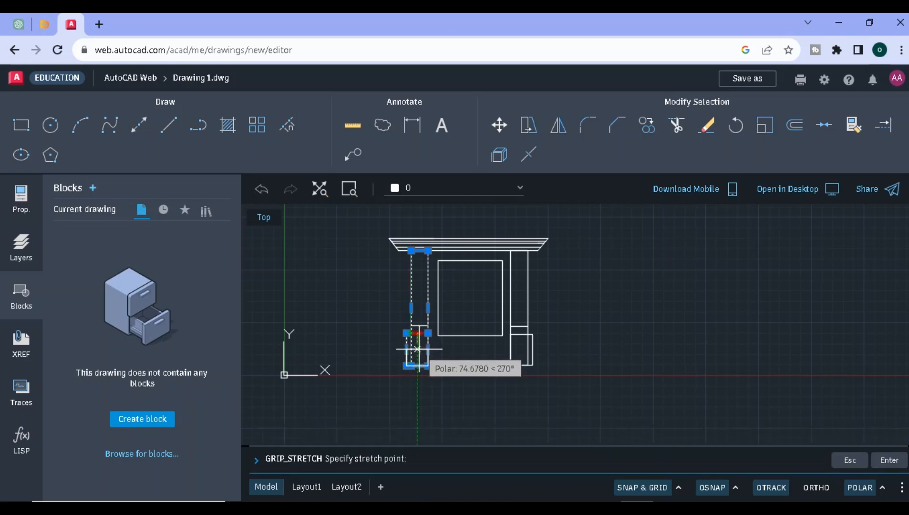
left_click(418, 350)
left_click(518, 334)
left_click(521, 334)
left_click(521, 353)
left_click(522, 353)
left_click(522, 347)
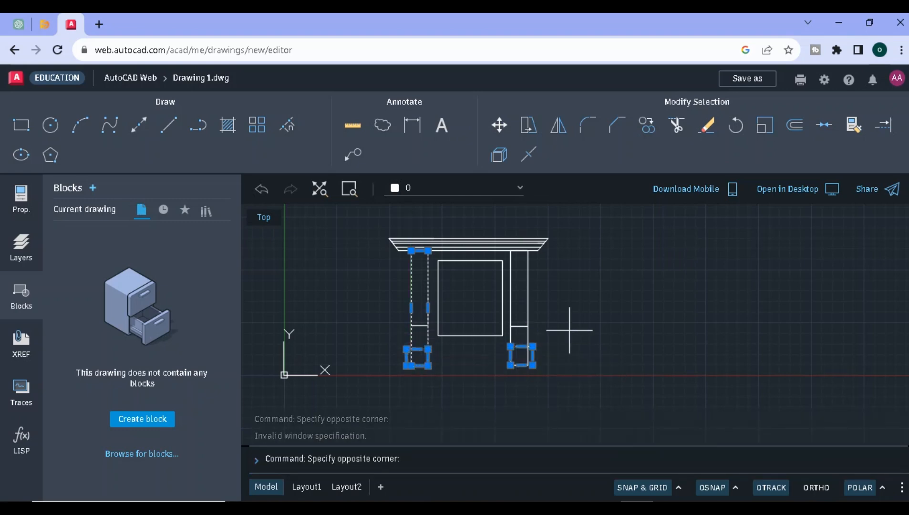
- Stretch the lower edge of the door rectangle down to just above the bottom of the column bases
left_click(568, 308)
left_click(576, 309)
left_click(558, 316)
left_click(558, 316)
left_click(628, 259)
left_click(471, 336)
left_click(471, 336)
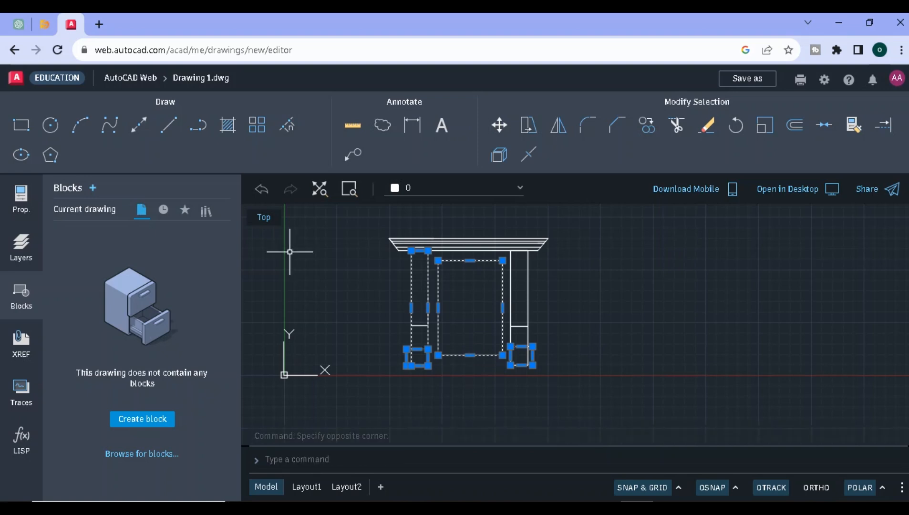
- Try to draw lines from the door's lower-left corner to the left base's lower-right corner and across toward the right base
left_click(169, 125)
left_click(428, 366)
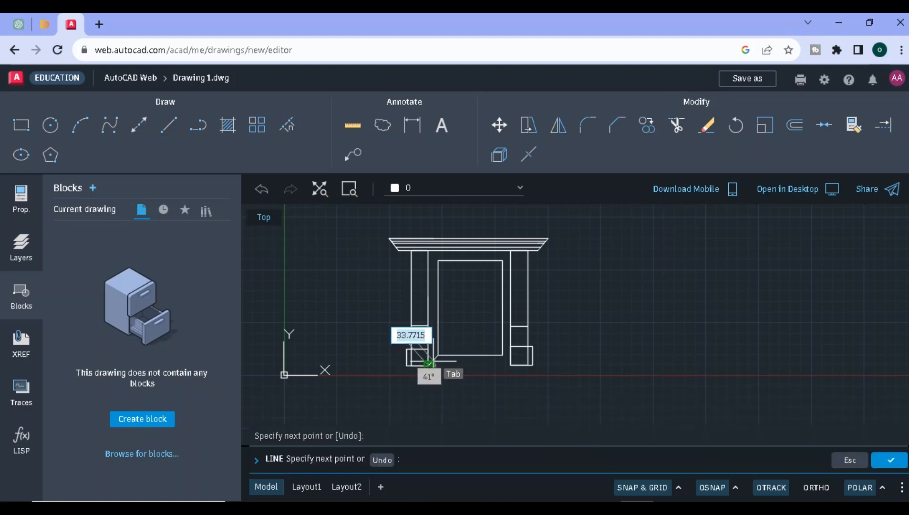
left_click(511, 364)
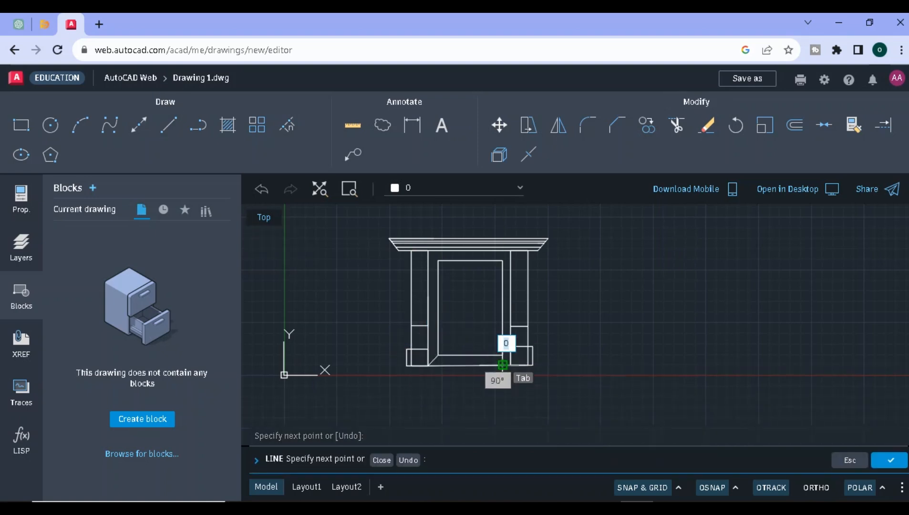
key("Return")
left_click(528, 264)
left_click(518, 342)
left_click(528, 308)
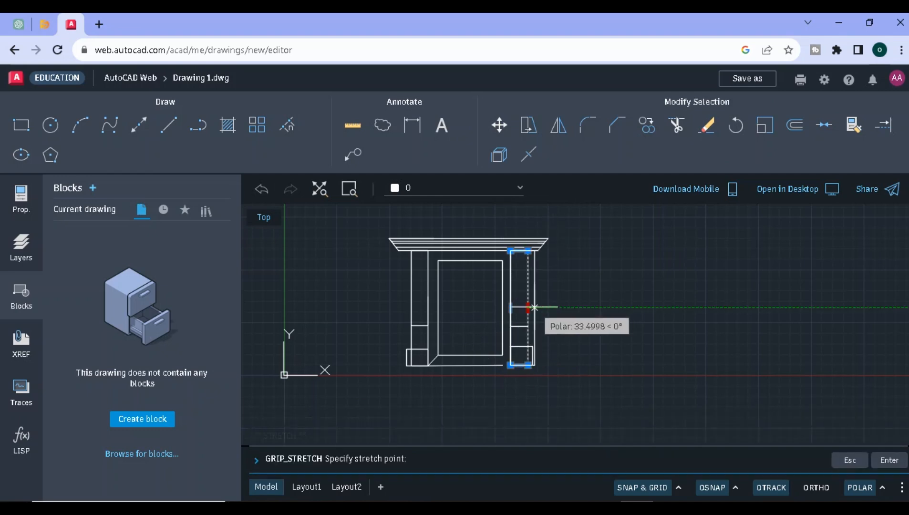
key("Escape")
left_click(624, 272)
- Draw a diagonal line from the door's lower-left corner to the left base's lower-right corner, continuing horizontally beneath the door
scroll(583, 298, "up", 2)
scroll(581, 299, "down", 1)
key("Return")
left_click(168, 125)
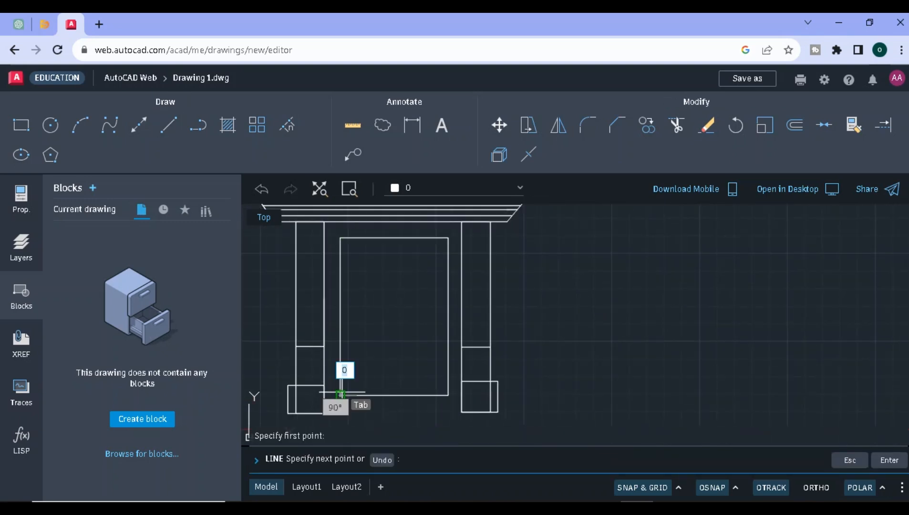
left_click(324, 413)
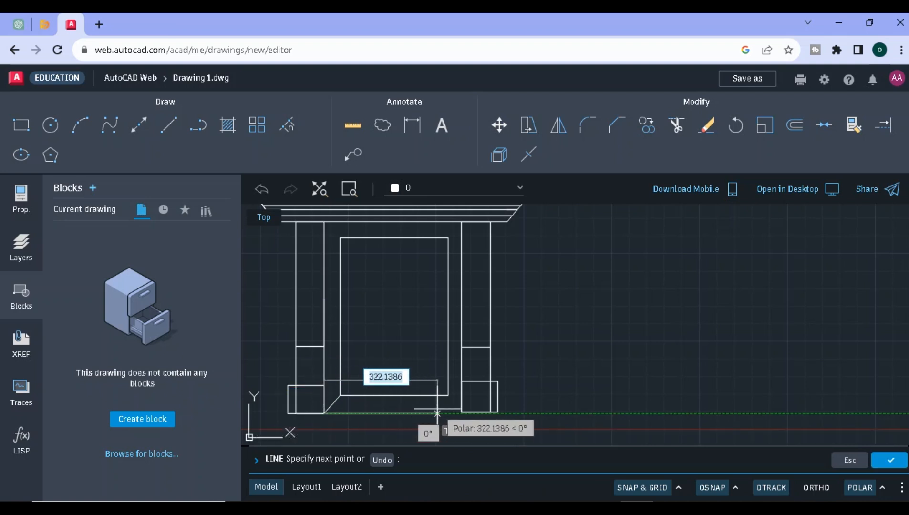
left_click(451, 413)
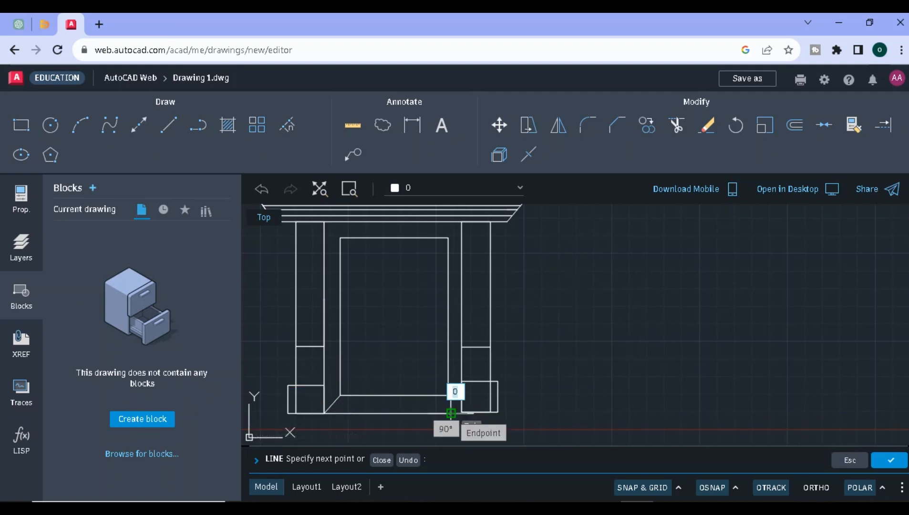
key("Escape")
- Move the left column, its crossline, its base and the line beneath the door horizontally left, away from the door
left_click(499, 125)
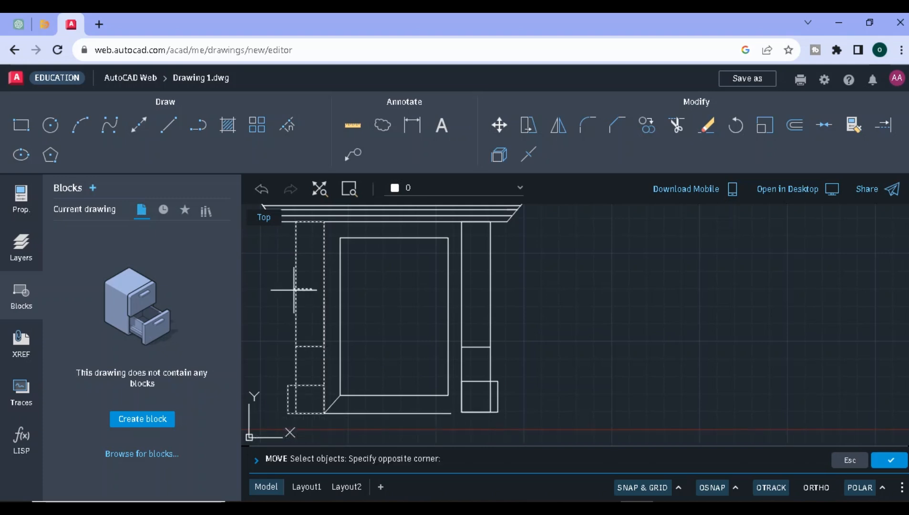
left_click(473, 224)
left_click(270, 273)
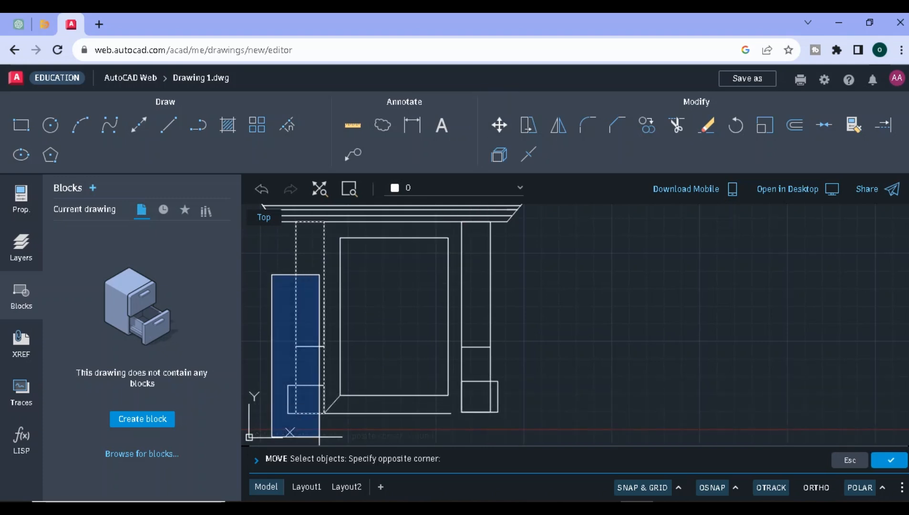
left_click(307, 385)
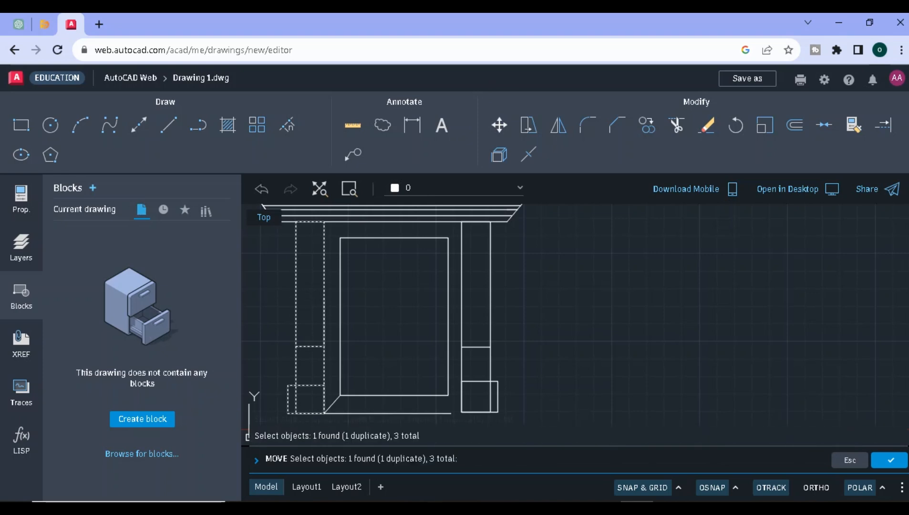
left_click(381, 403)
left_click(637, 285)
left_click(405, 372)
left_click(587, 278)
left_click(314, 286)
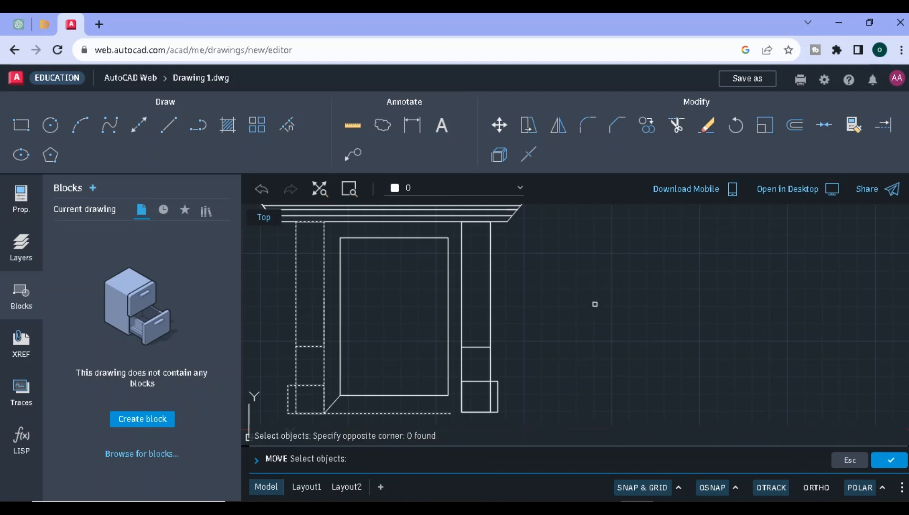
key("Return")
left_click(427, 413)
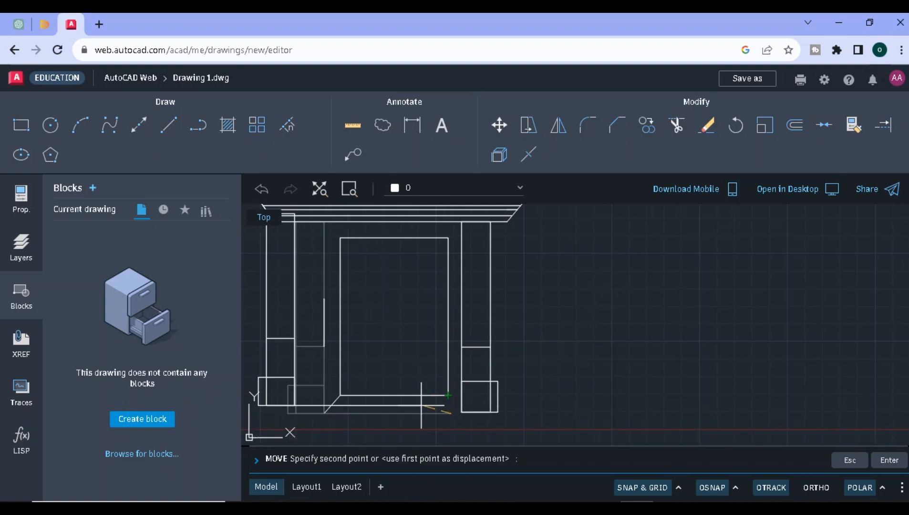
left_click(432, 413)
- Move the right column rectangle horizontally outward so it stands farther from the door
left_click(490, 315)
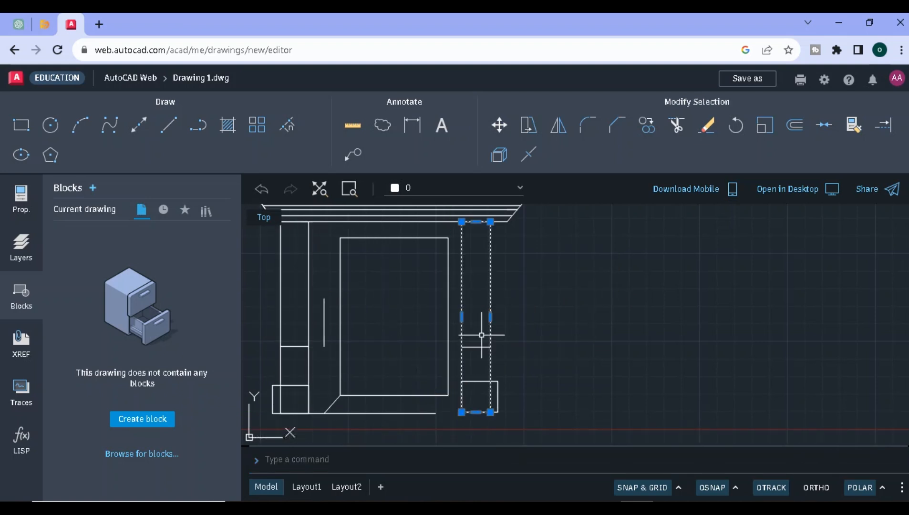
left_click(476, 347)
left_click(518, 332)
type("m")
key("Return")
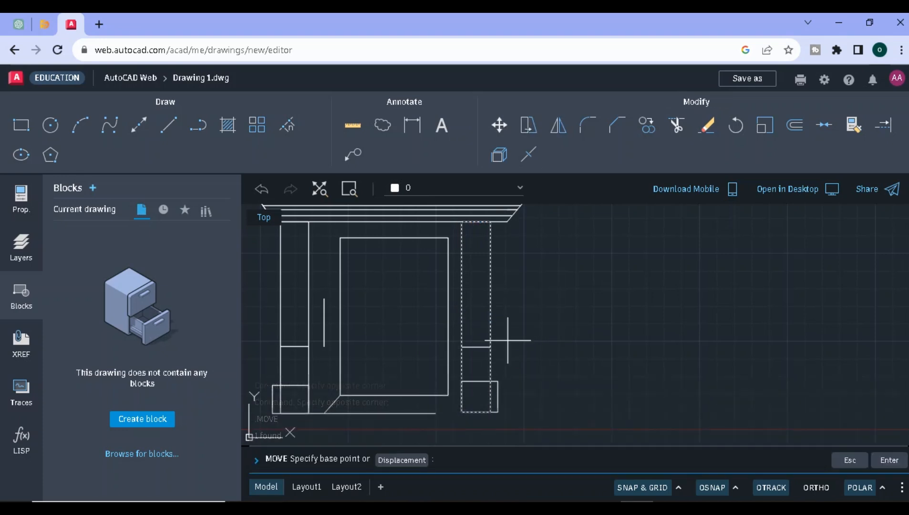
left_click(490, 412)
left_click(507, 412)
- Move the right column's crossline and base rectangle horizontally right, aligning the base's outer edge with the shifted column
left_click(476, 347)
left_click(474, 381)
left_click(498, 397)
left_click(507, 397)
left_click(461, 397)
left_click(472, 397)
left_click(471, 397)
key("Escape")
key("Delete")
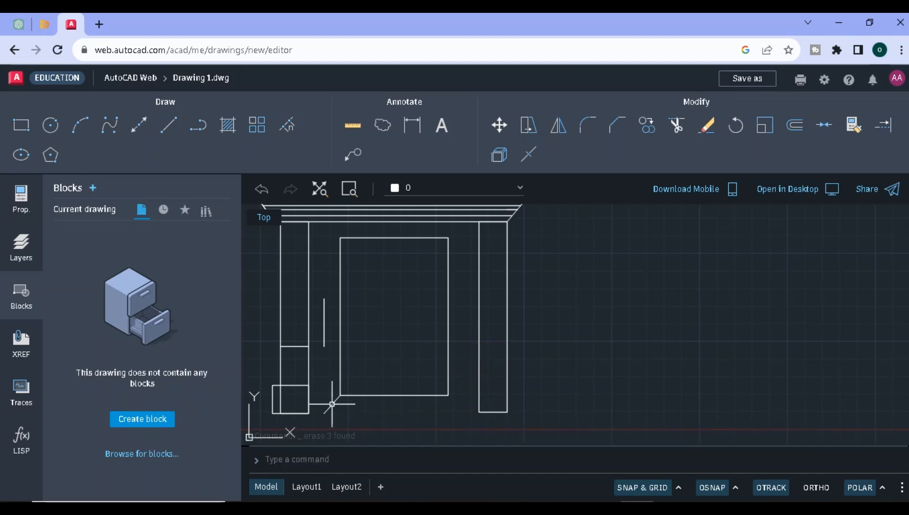
- Fit the right crossline's ends to the column edges and lower the top edge of the right base rectangle
left_click(491, 348)
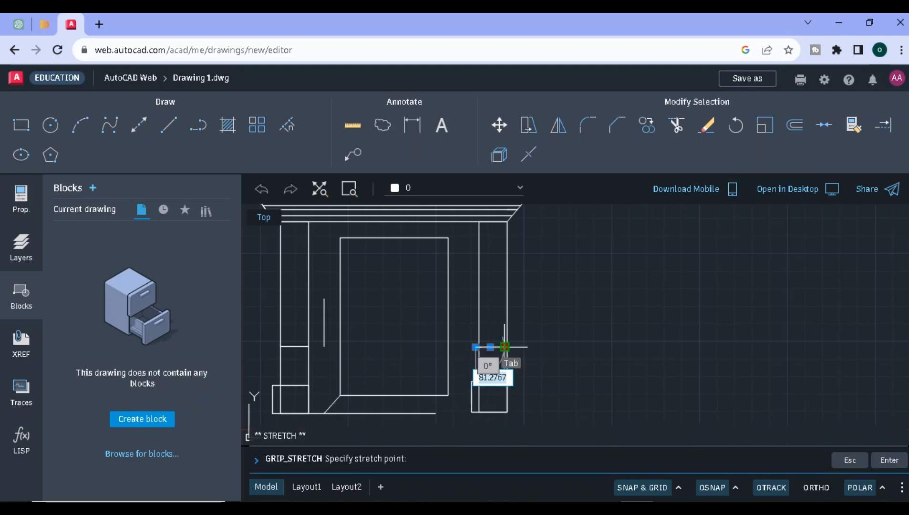
left_click(491, 347)
left_click(475, 348)
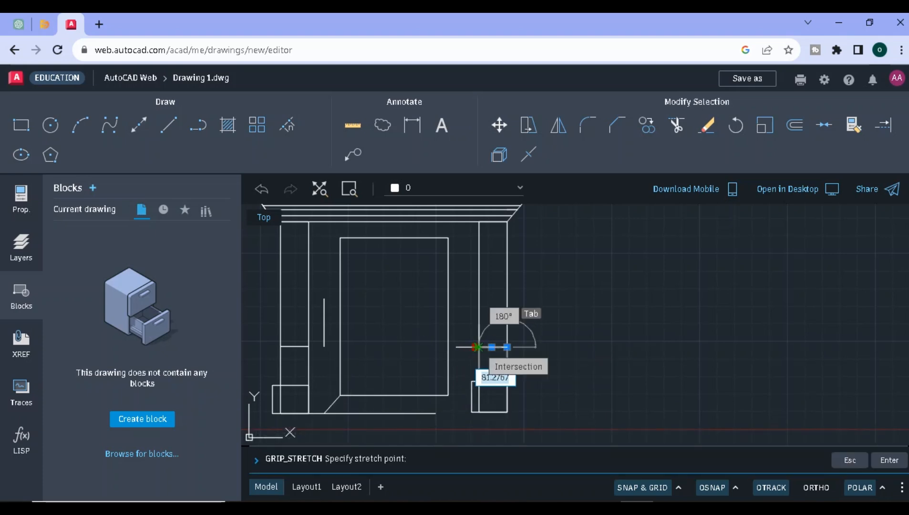
left_click(479, 347)
left_click(490, 383)
left_click(490, 382)
left_click(489, 386)
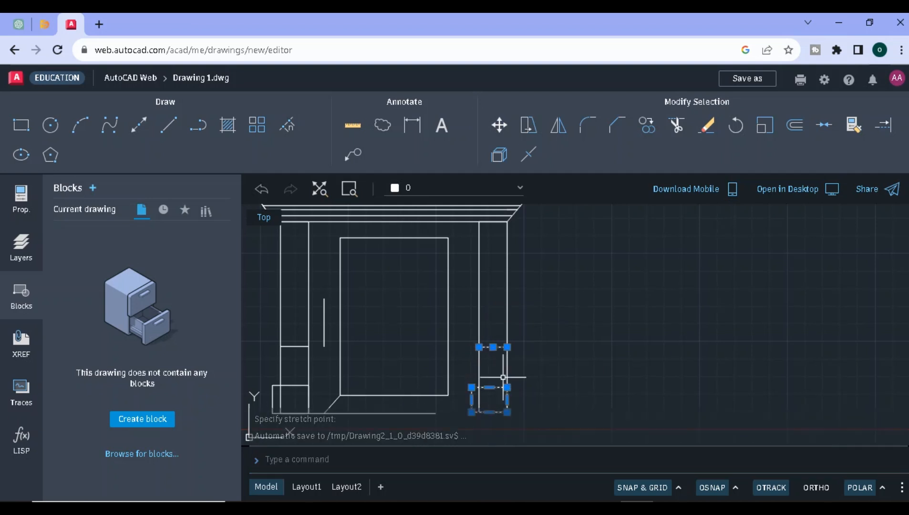
- Delete the horizontal line below the door and shorten the diagonal line at the door's lower-left corner
left_click(360, 412)
key("Delete")
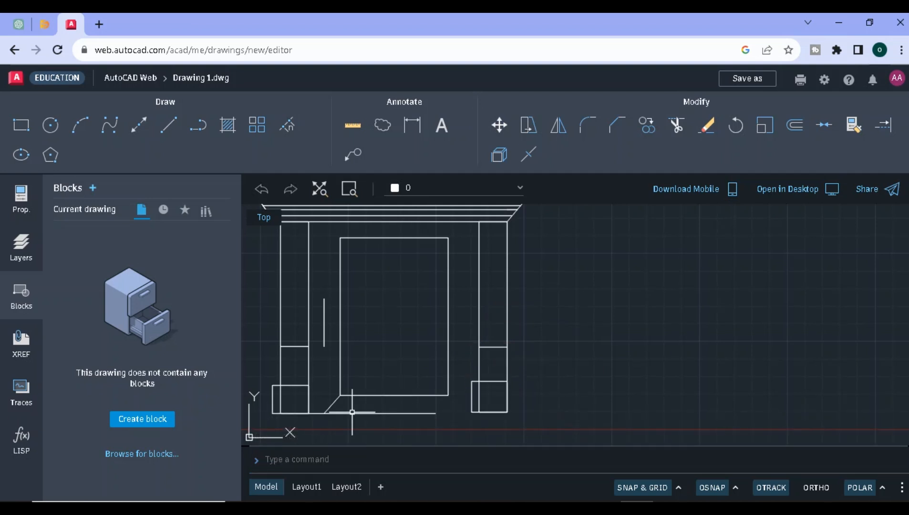
left_click(324, 413)
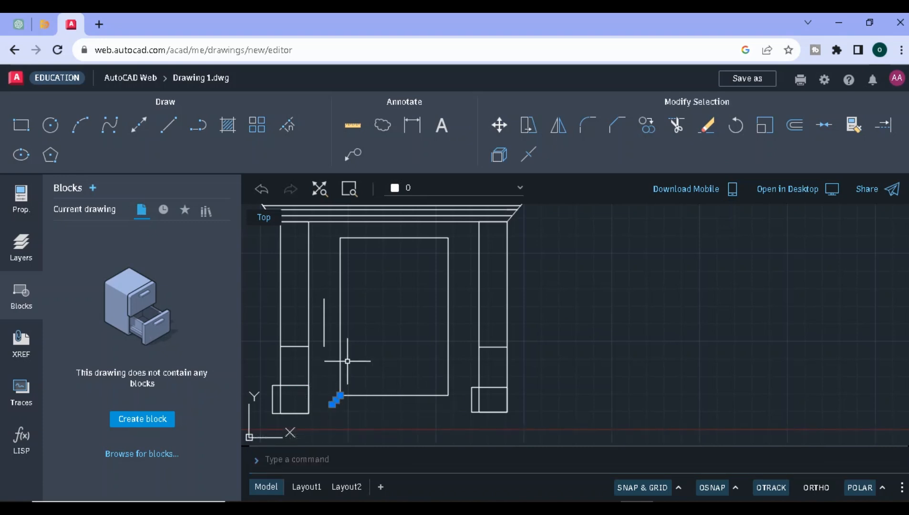
- Draw an outer frame of lines around the door from the diagonal's lower end, about 356 wide and 492 high
left_click(168, 125)
left_click(331, 405)
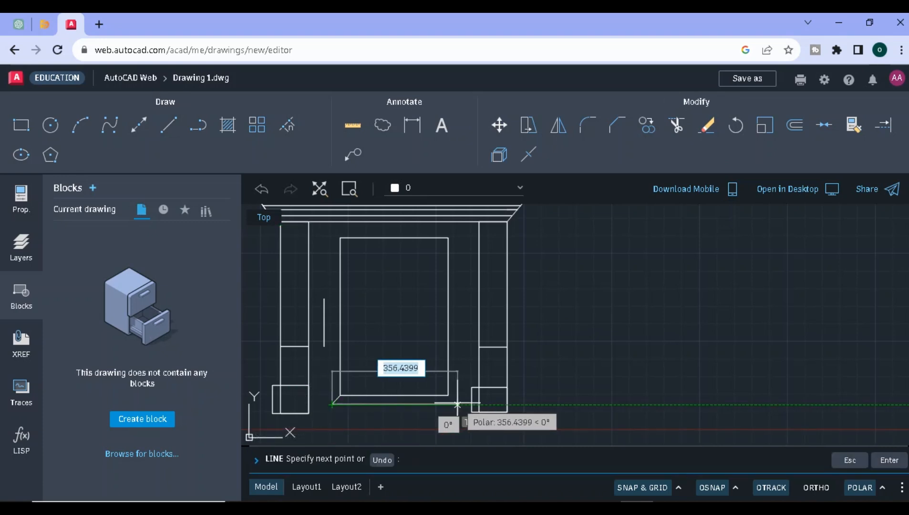
left_click(457, 405)
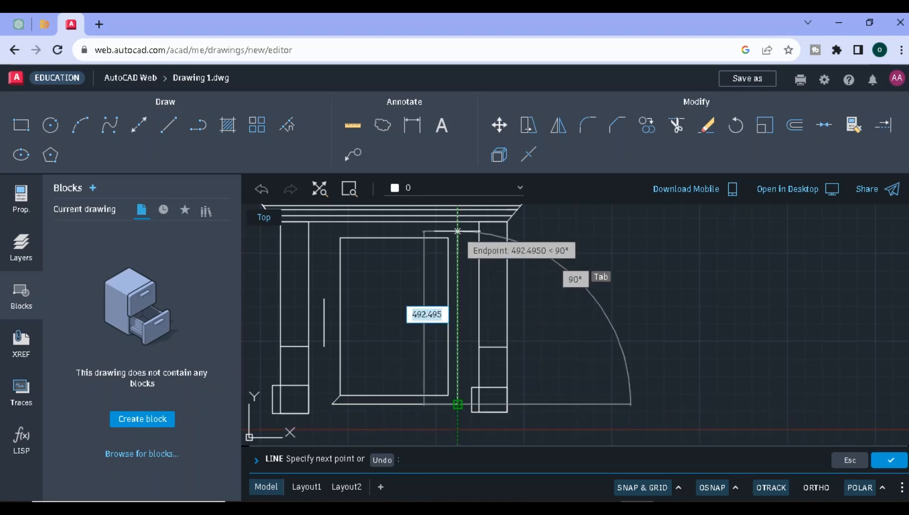
left_click(457, 231)
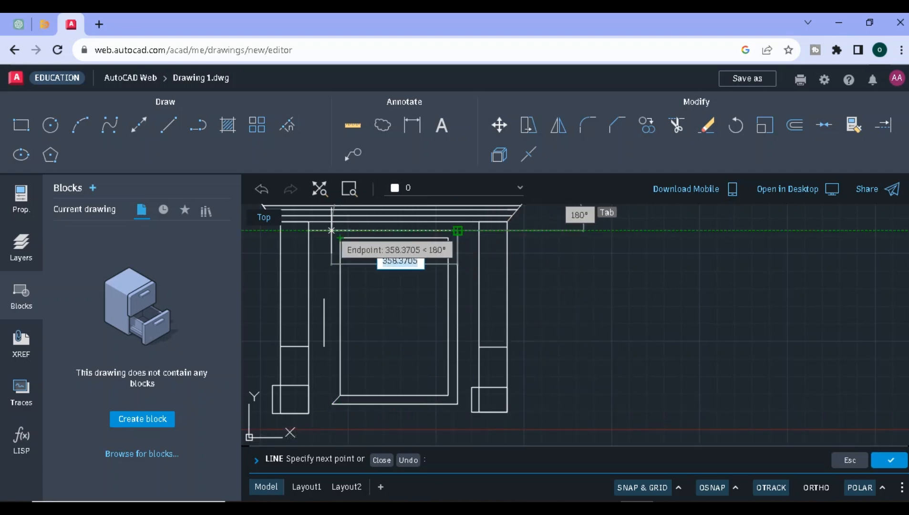
left_click(329, 231)
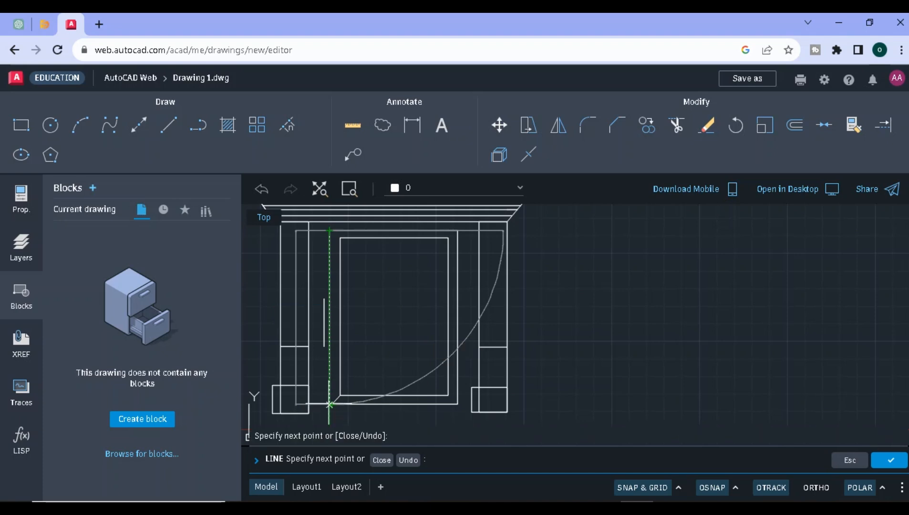
left_click(330, 405)
key("Escape")
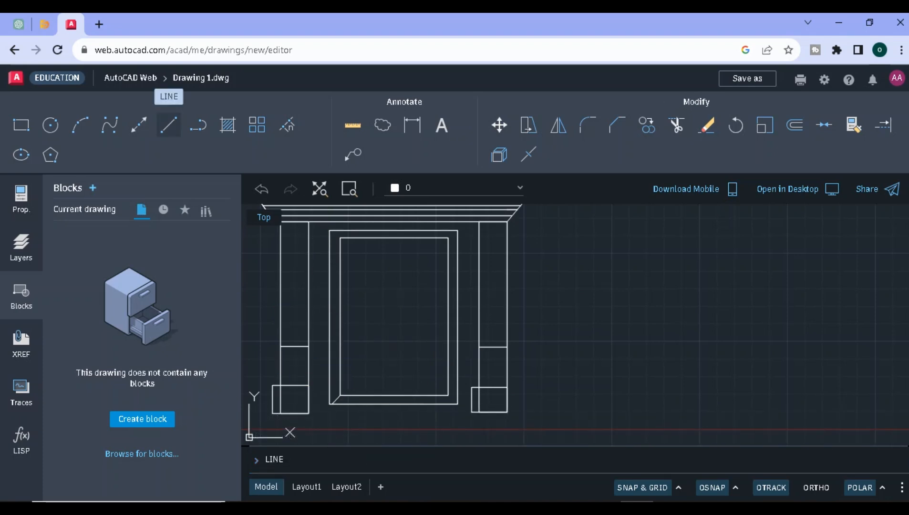
- Connect the upper-left and upper-right corners of the door to the outer frame with diagonal lines
left_click(330, 231)
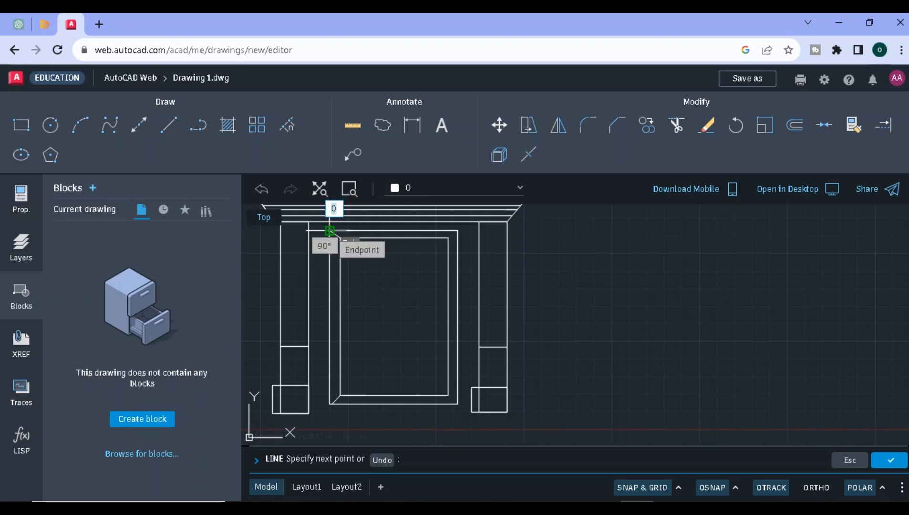
left_click(330, 231)
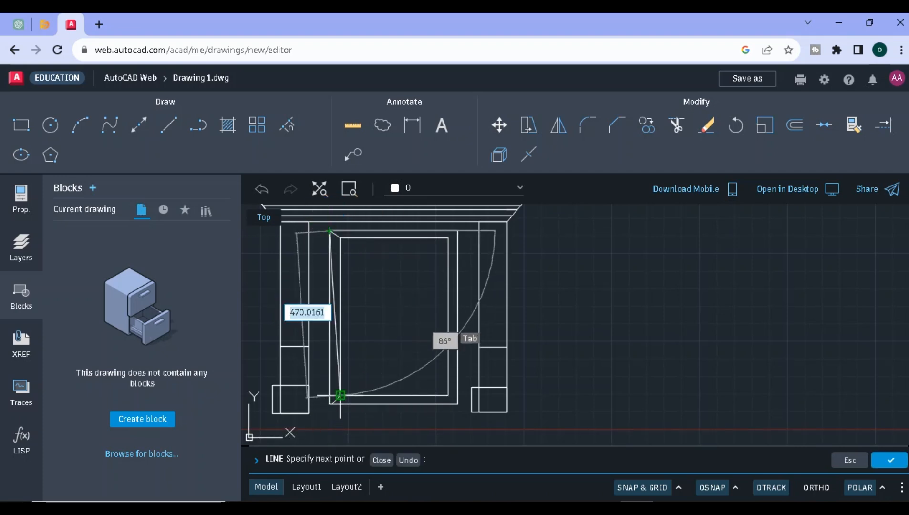
key("Escape")
key("Return")
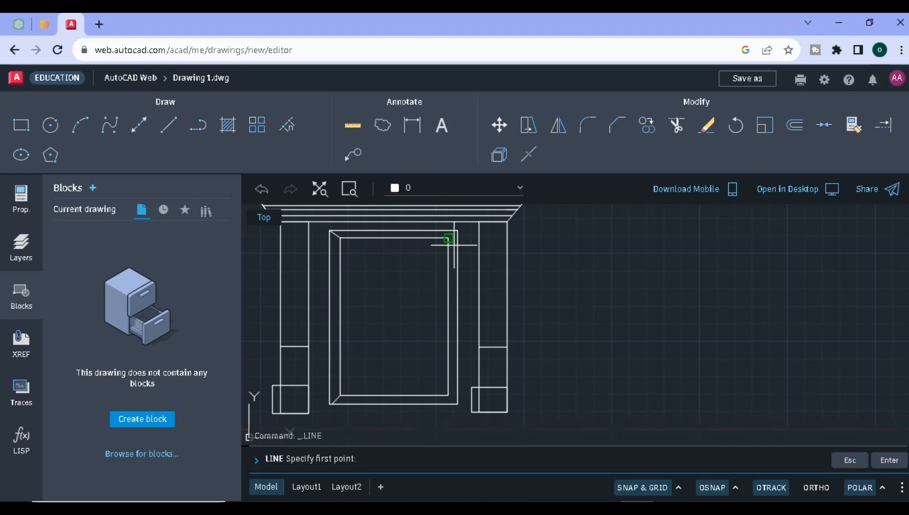
left_click(457, 231)
key("Return")
- Connect the lower-right corners of the door and outer frame with a diagonal line and erase the stray extra segments
type("l")
key("Return")
left_click(457, 404)
left_click(457, 405)
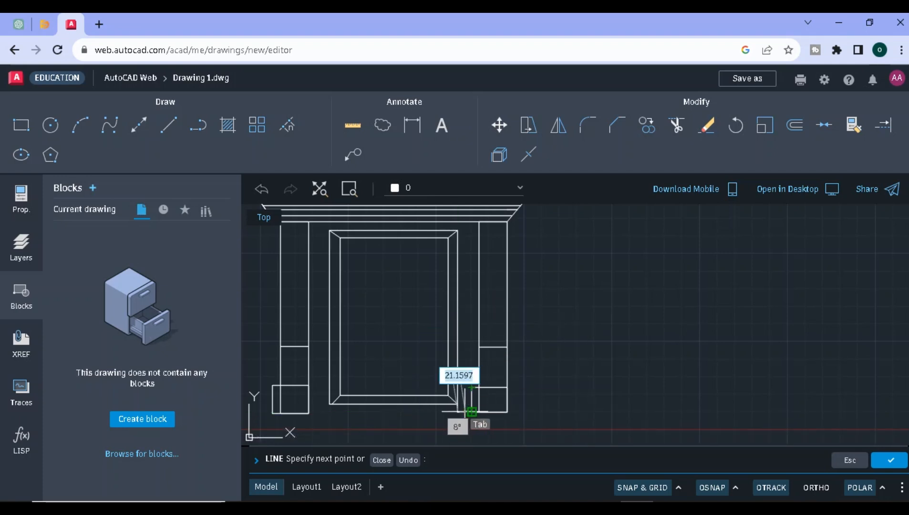
left_click(471, 412)
key("Escape")
key("Delete")
type("l")
key("Return")
left_click(458, 231)
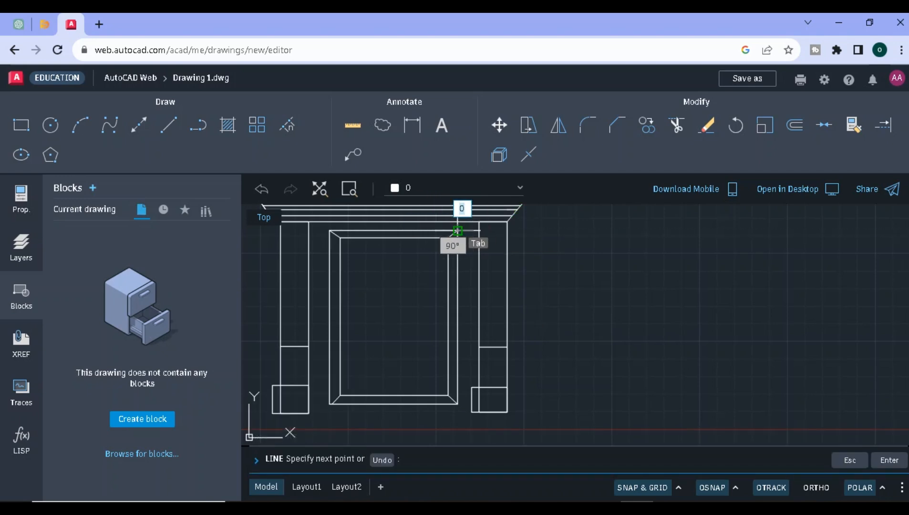
left_click(457, 231)
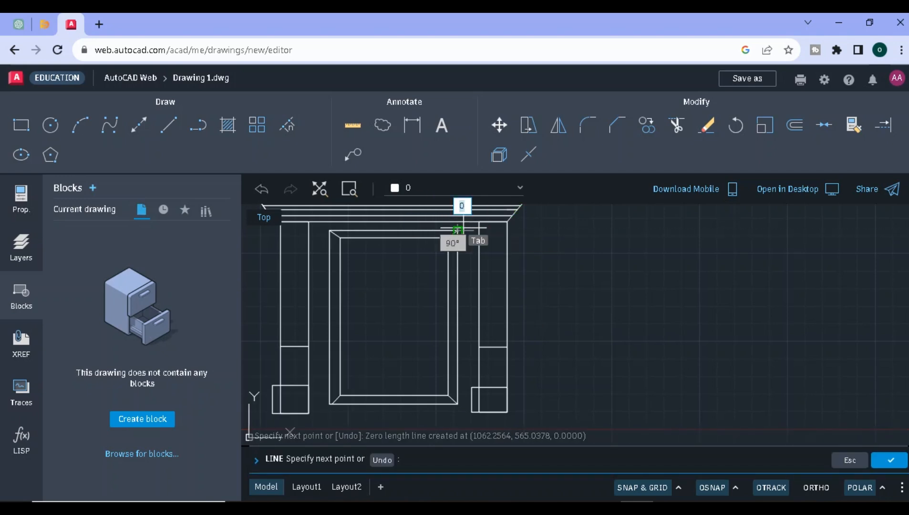
left_click(478, 347)
key("Escape")
key("Delete")
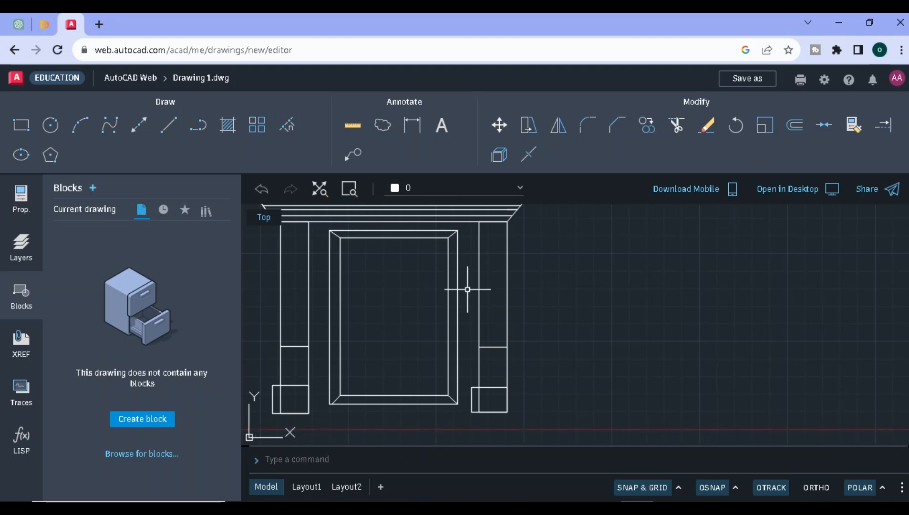
- Draw a tall, narrow rectangle in the empty area to the right of the entrance
type("llll")
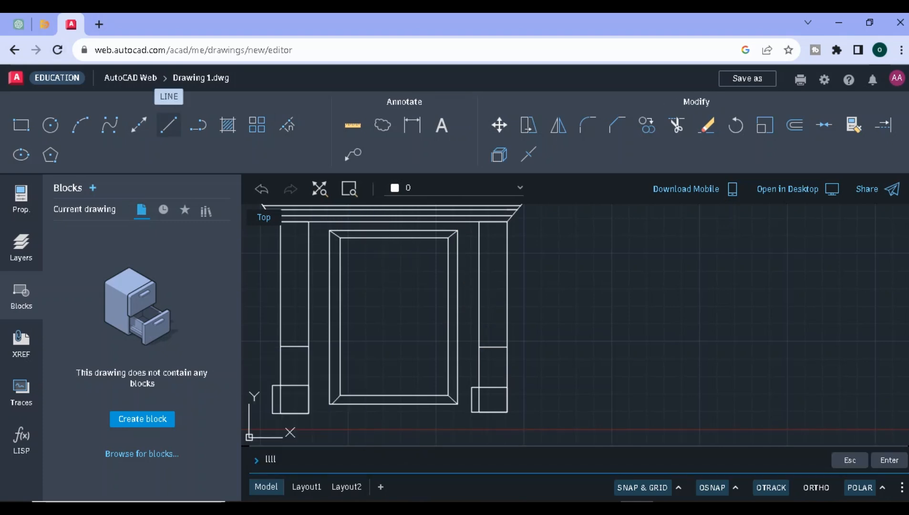
left_click(168, 125)
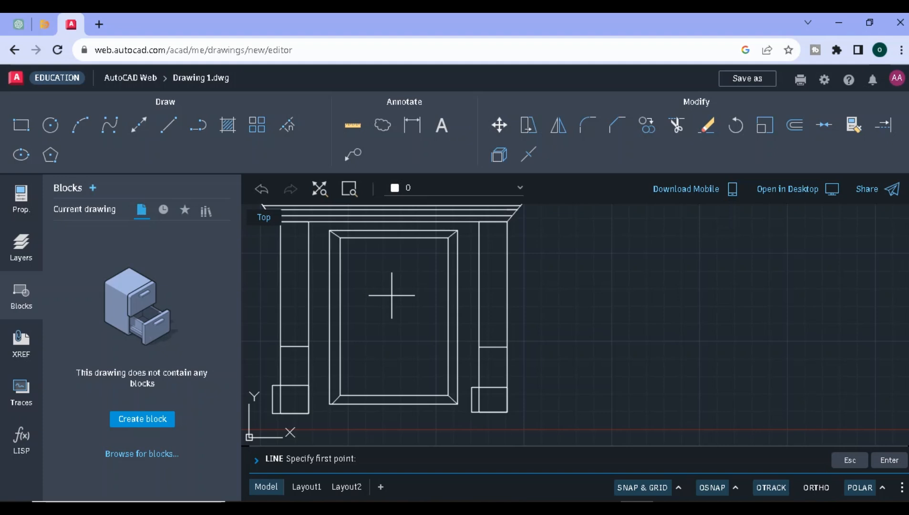
left_click(21, 125)
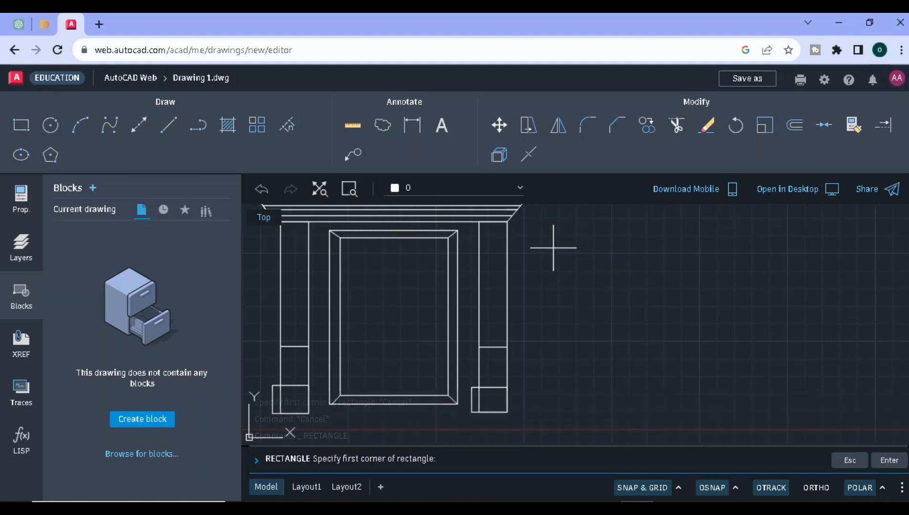
left_click(574, 260)
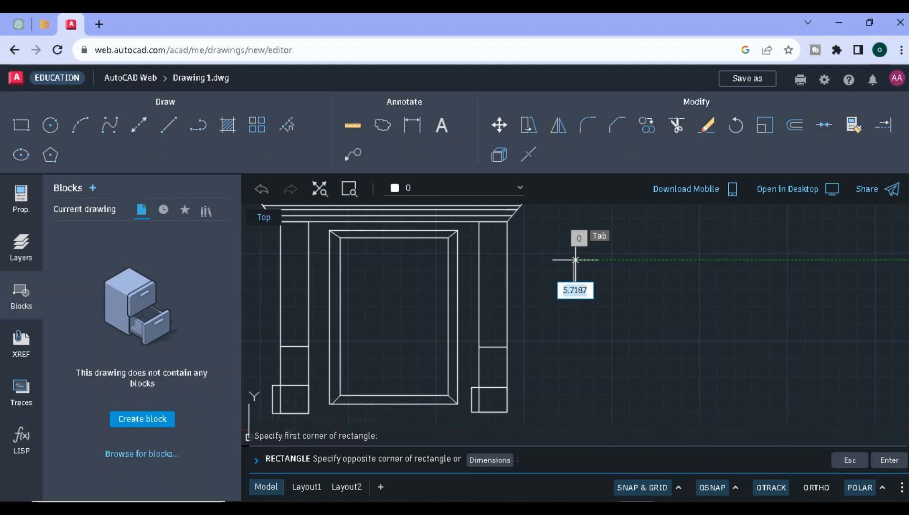
left_click(625, 396)
- Copy the tall rectangle into the left part of the door opening
left_click(601, 260)
left_click_drag(600, 260, 361, 240)
middle_click_drag(370, 252, 577, 325)
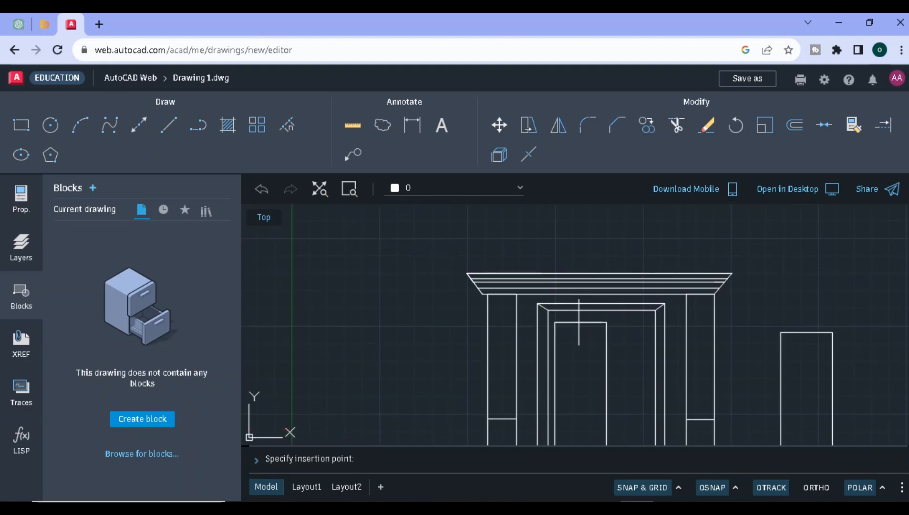
left_click(579, 322)
scroll(589, 303, "down", 2)
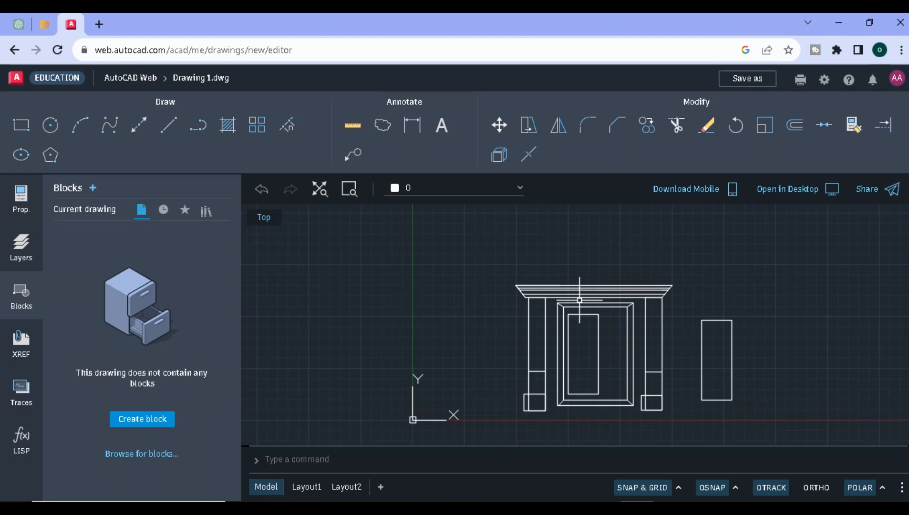
- Narrow the rectangular panel inside the door by stretching its right edge slightly inward
left_click(583, 394)
left_click(598, 354)
left_click(592, 354)
- Paste a copy of the narrowed panel over the right half of the door, undoing the first misplaced paste
key("ctrl+c")
key("ctrl+v")
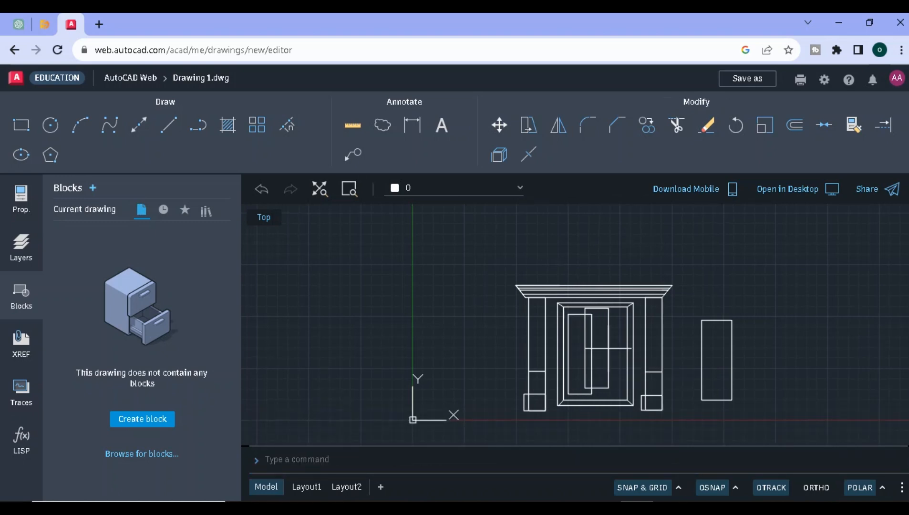
left_click(625, 353)
key("ctrl+z")
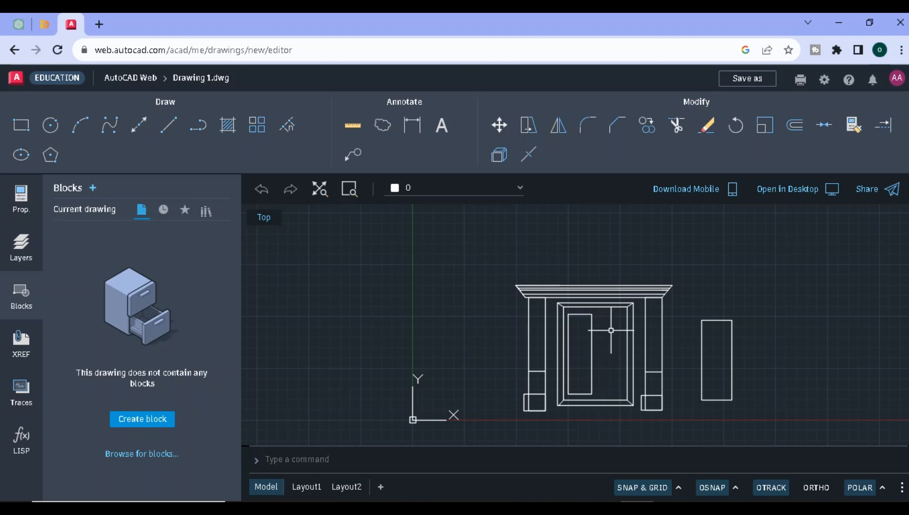
key("ctrl+v")
left_click(622, 354)
- Move the copied panel up into the door's right half, level with the left panel
left_click(612, 359)
left_click(500, 125)
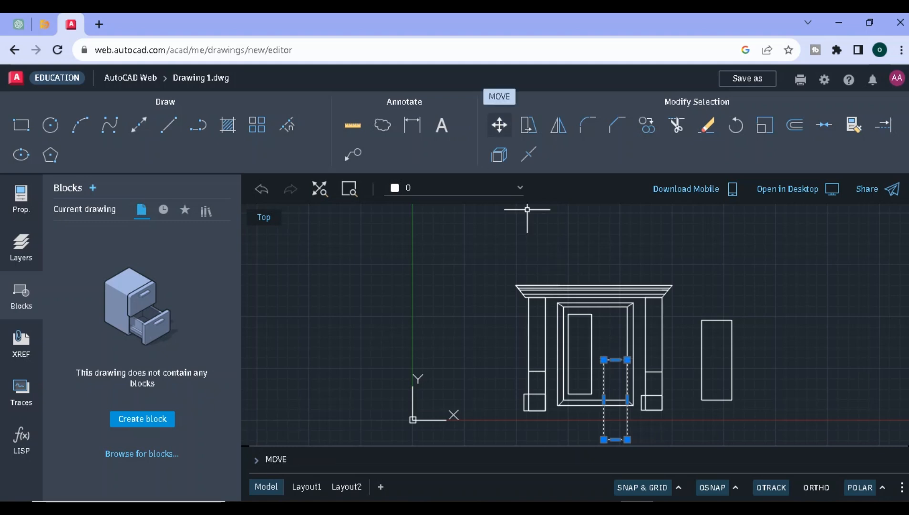
left_click(612, 370)
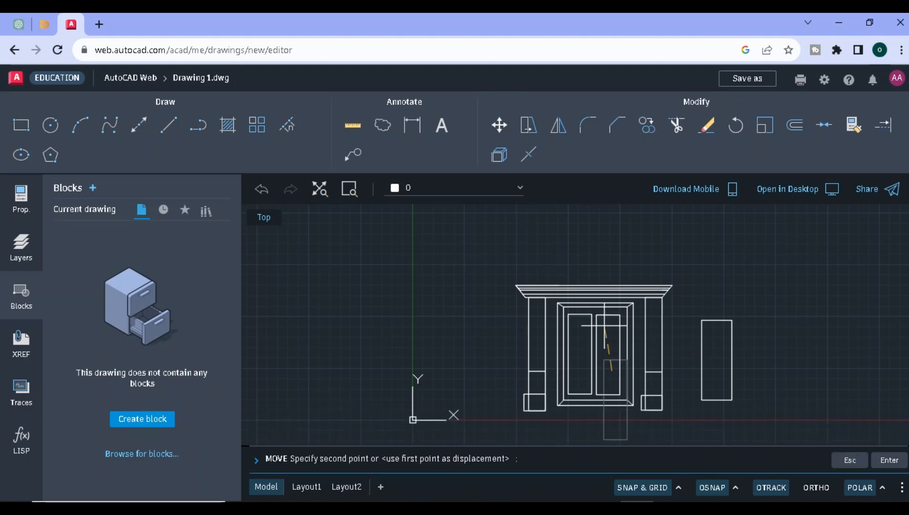
left_click(605, 326)
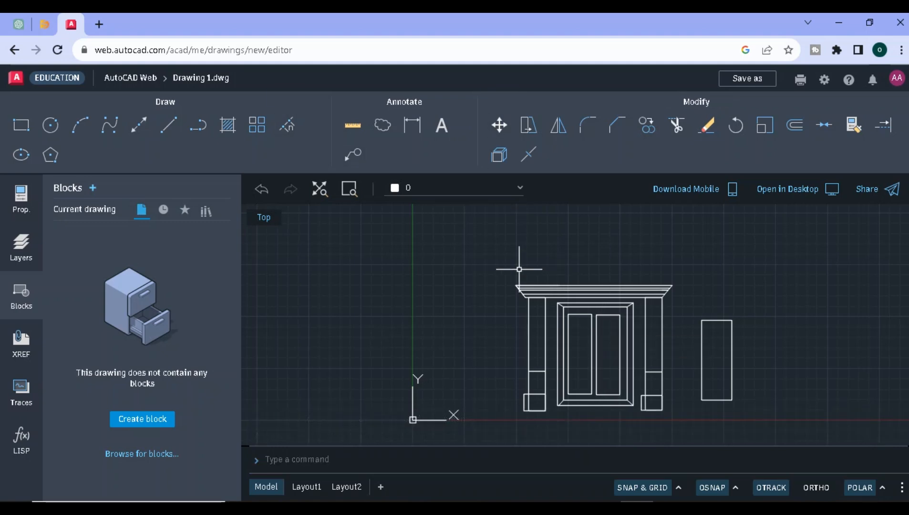
- Stretch the top edges of both door panels slightly upward
scroll(506, 279, "up", 2)
left_click(320, 188)
left_click(528, 347)
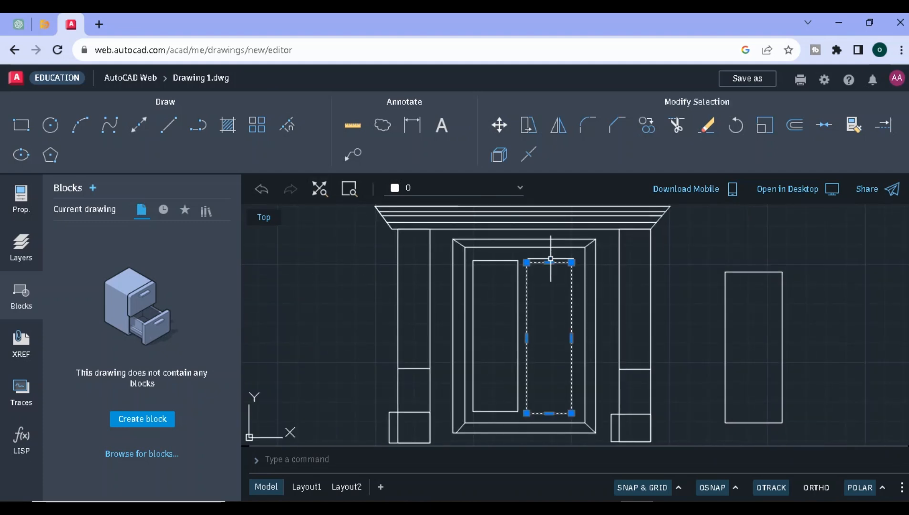
left_click(549, 259)
left_click(549, 259)
left_click(549, 258)
left_click(487, 260)
left_click(495, 260)
left_click(495, 256)
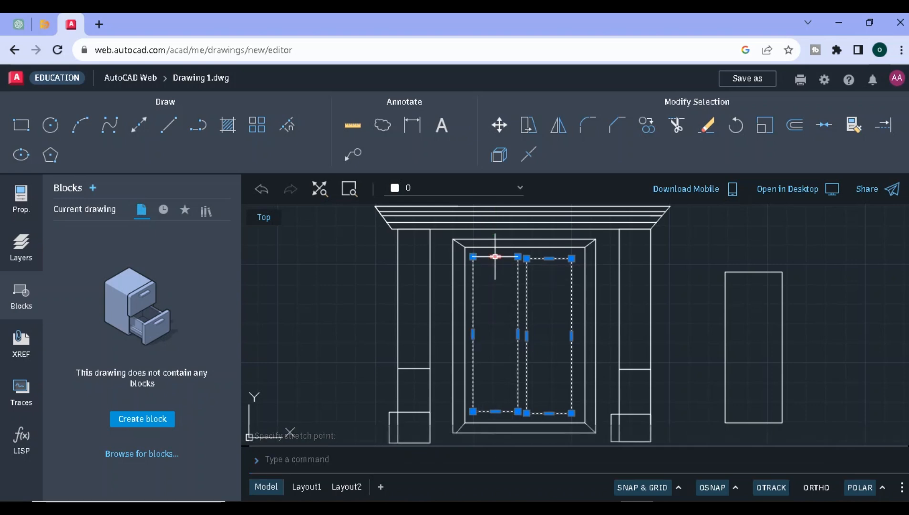
- Stretch the left panel's bottom edge slightly downward and try the same on the right panel
left_click(495, 411)
left_click(495, 415)
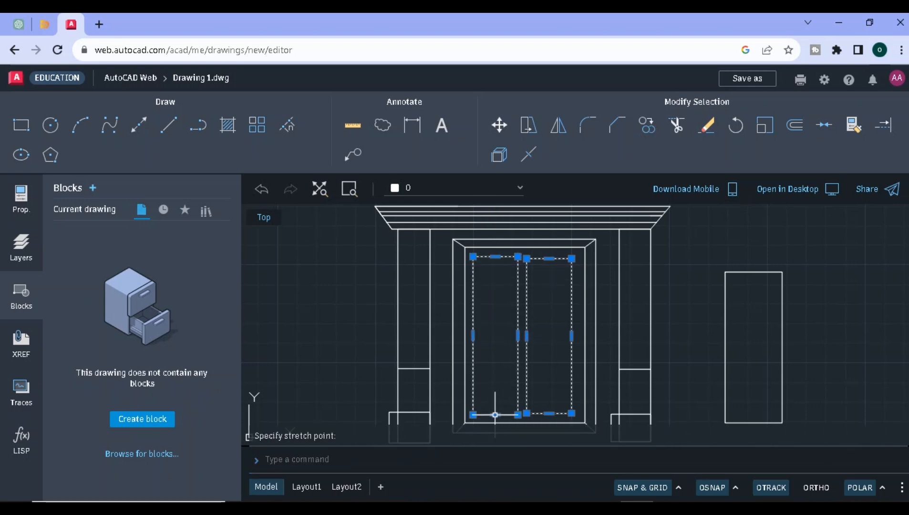
left_click(549, 413)
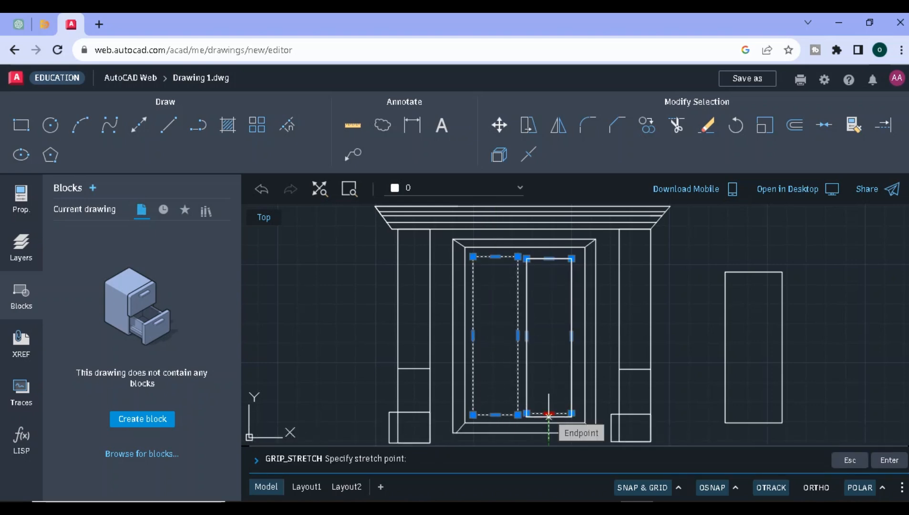
left_click(572, 414)
key("Escape")
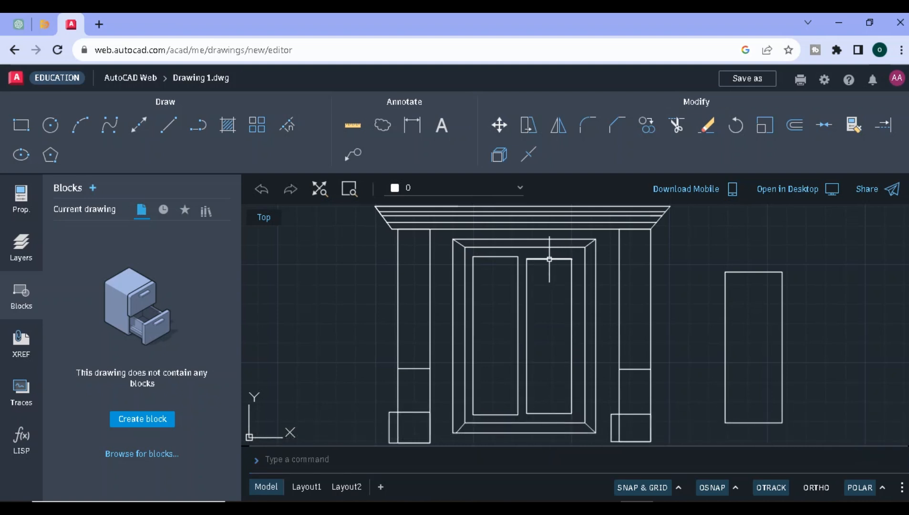
- Draw a line from the left panel's upper-right corner partway down along its right edge
type("l")
key("Return")
left_click(497, 257)
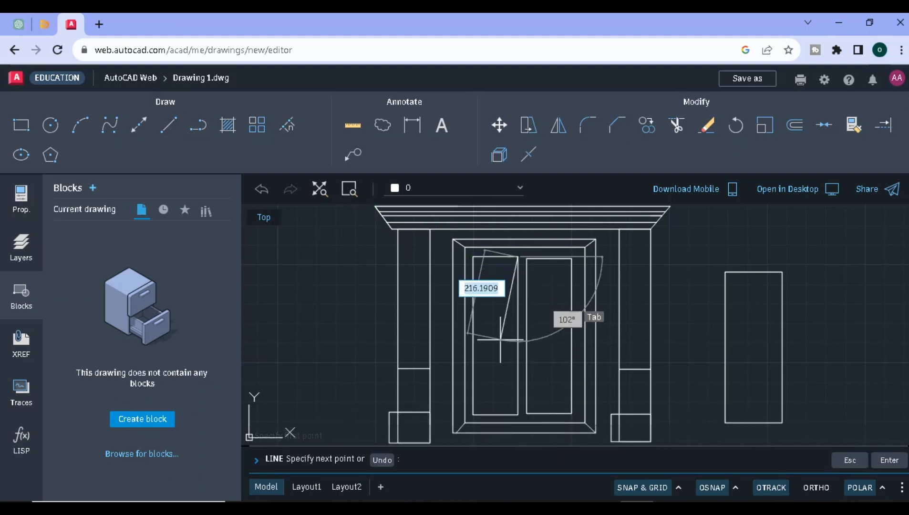
left_click(516, 358)
key("Return")
- Delete the spare rectangle to the right of the entrance
left_click(808, 253)
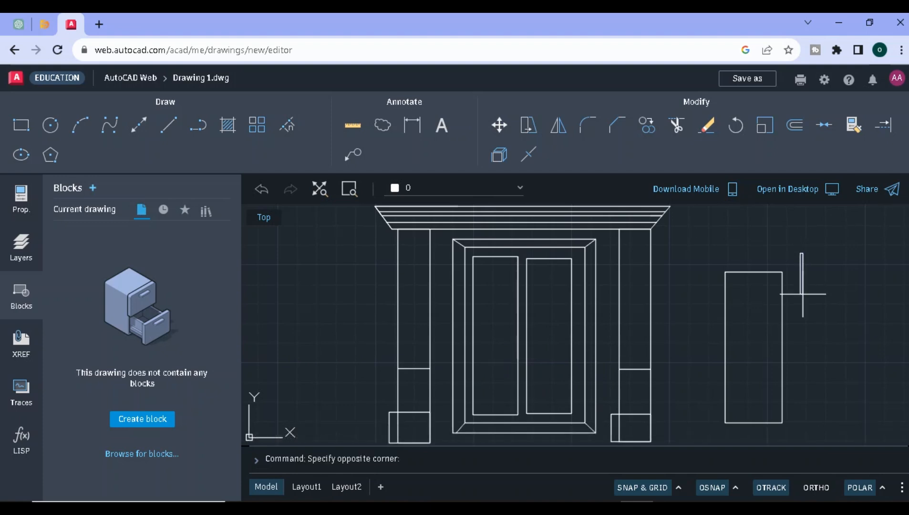
left_click(782, 381)
key("Delete")
- Draw a vertical line nearly as tall as the door panels in the empty area to the right of the entrance
type("l")
key("Return")
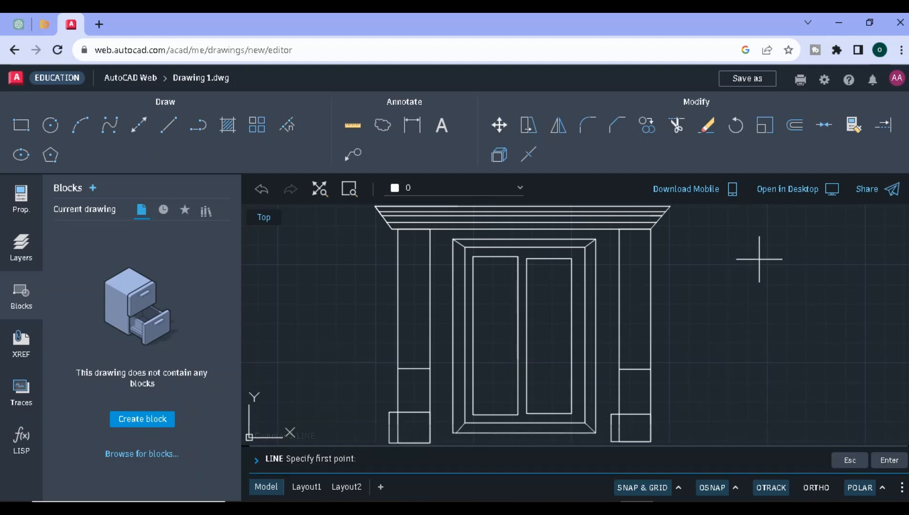
left_click(759, 257)
left_click(759, 409)
key("Return")
- Copy the vertical line to the middle of the right door panel and stretch it to the panel's bottom edge
left_click(759, 345)
key("Escape")
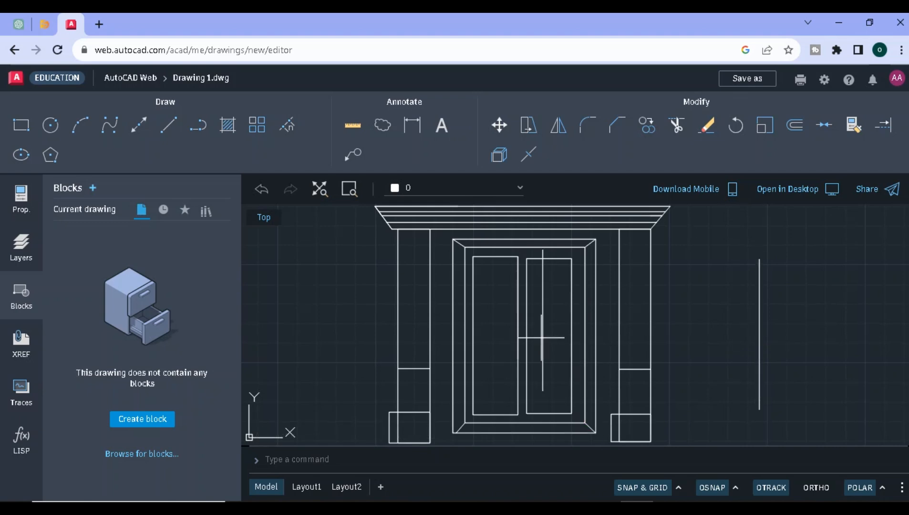
key("ctrl+v")
left_click(547, 346)
left_click(549, 410)
left_click(549, 414)
left_click(548, 400)
left_click(548, 414)
- Extend the left panel's vertical middle line down to the panel's bottom edge
left_click(496, 363)
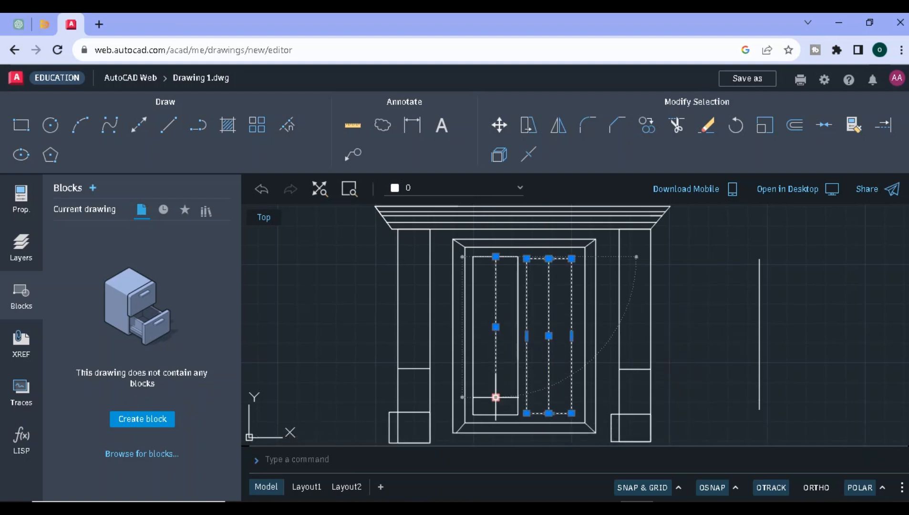
left_click(495, 397)
left_click(496, 414)
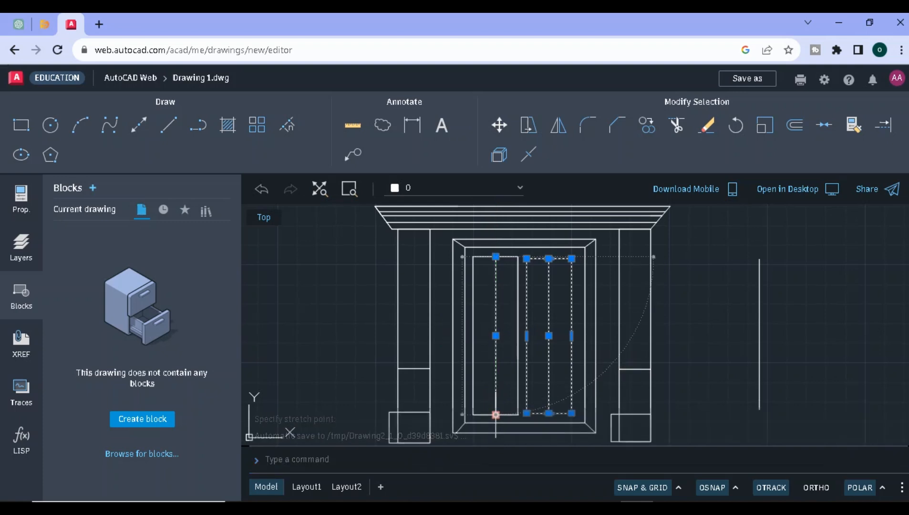
left_click(332, 320)
- Draw connected lines up the right panel from its lower-left corner, forming four horizontal bars across its lower half, the first about 46 up
left_click(168, 125)
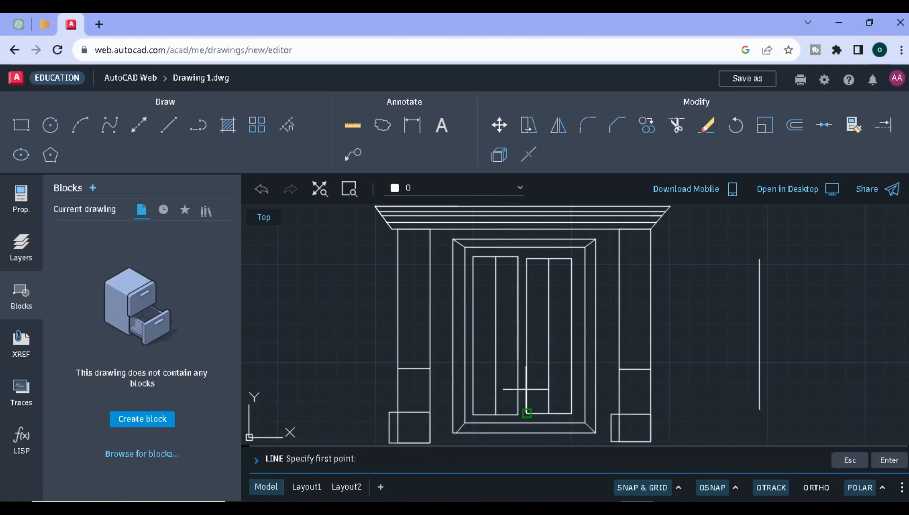
left_click(527, 414)
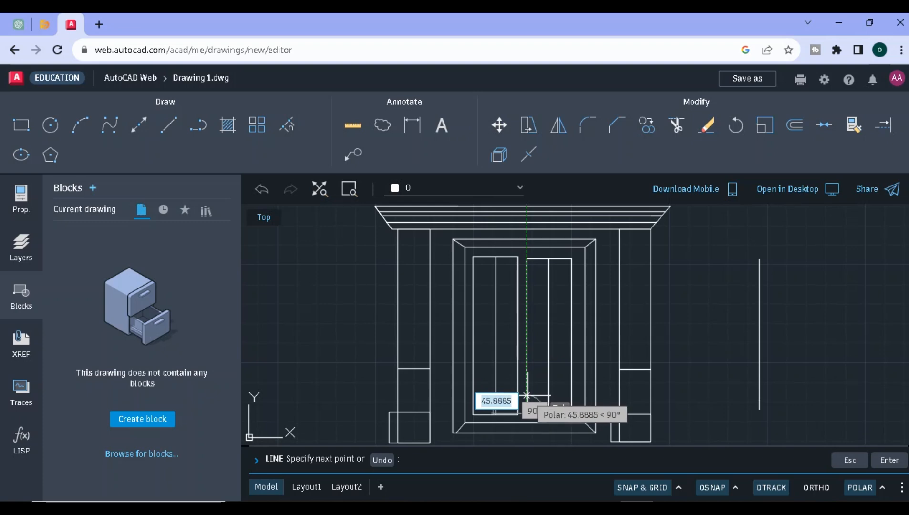
left_click(527, 396)
left_click(572, 396)
left_click(571, 379)
left_click(527, 379)
left_click(526, 361)
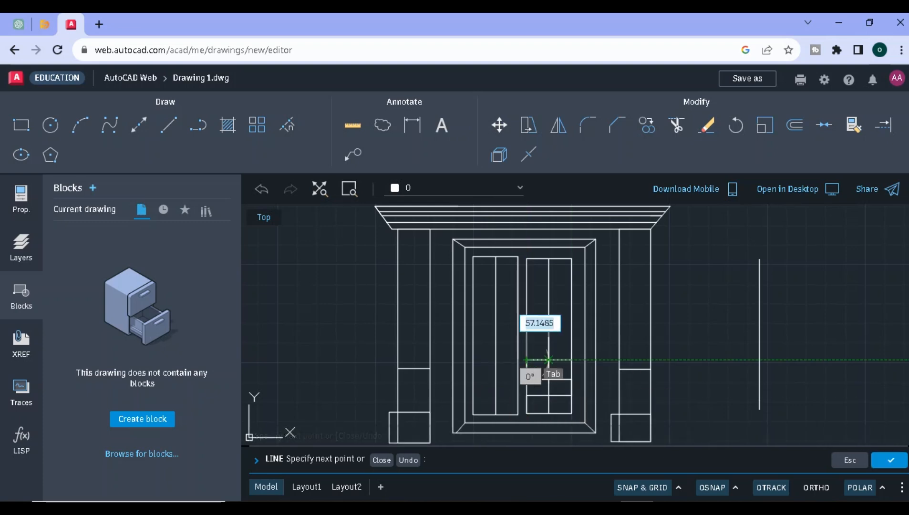
left_click(571, 360)
left_click(571, 340)
left_click(527, 340)
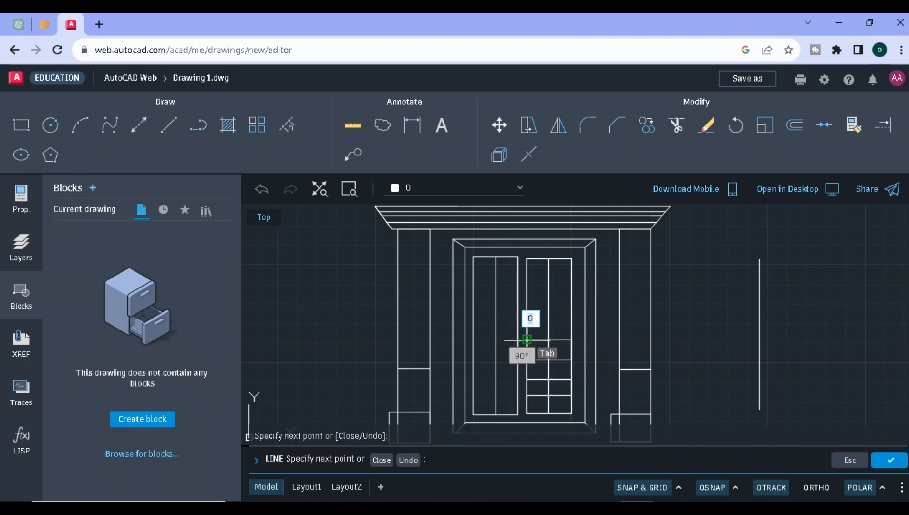
key("Escape")
- Copy the right panel's uppermost bar across the left panel at the same height and paste another copy near its bottom edge
left_click(544, 340)
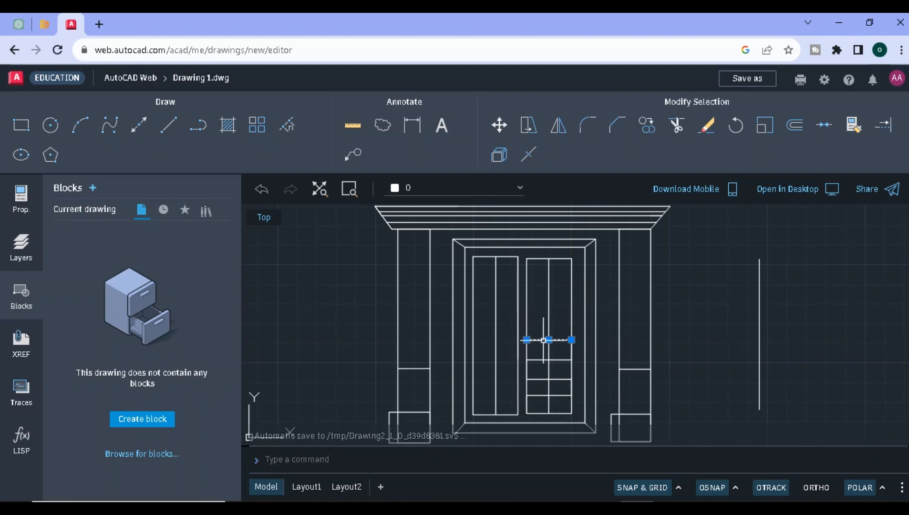
key("ctrl+c")
key("ctrl+v")
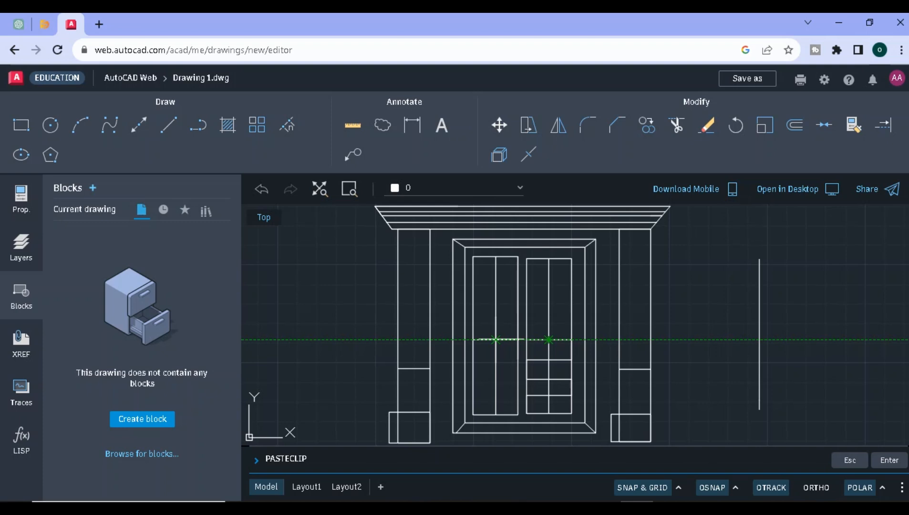
left_click(472, 340)
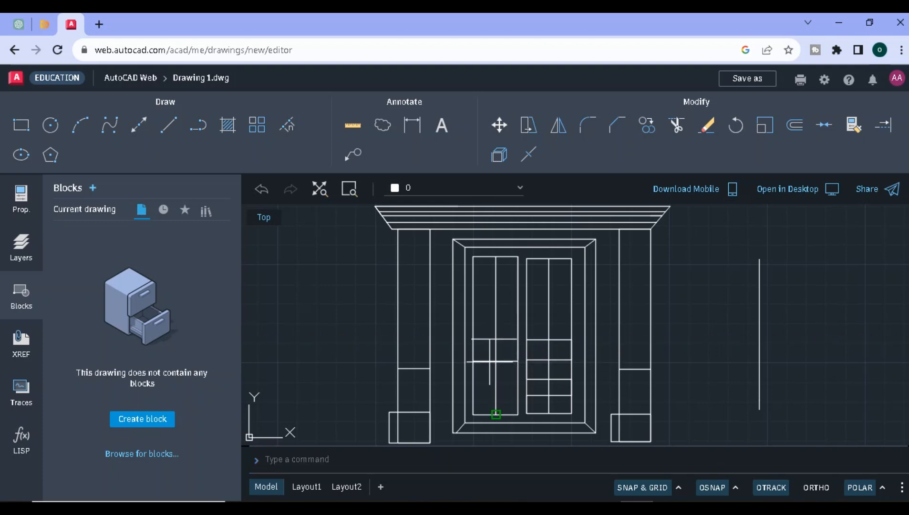
key("ctrl+v")
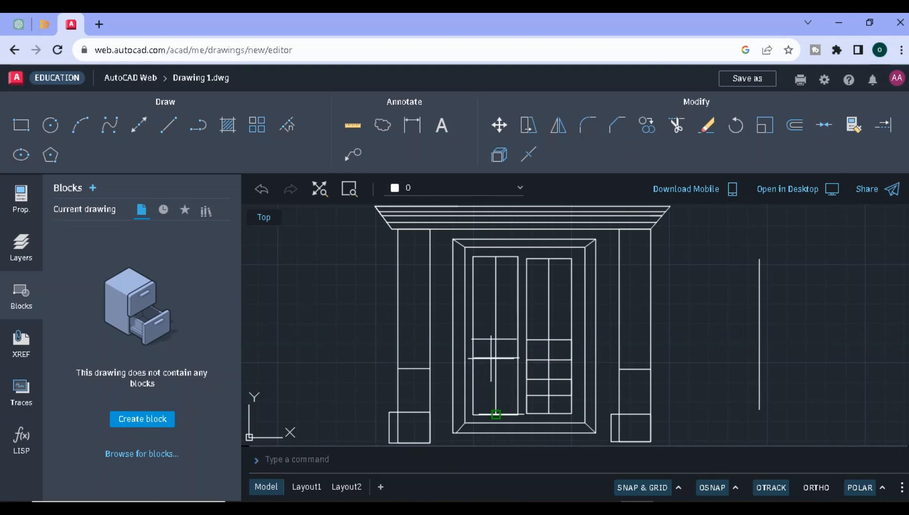
- Draw connected lines up the left panel from its lower-left corner to the copied bar, forming three horizontal bars level with the right panel's
key("l")
key("Return")
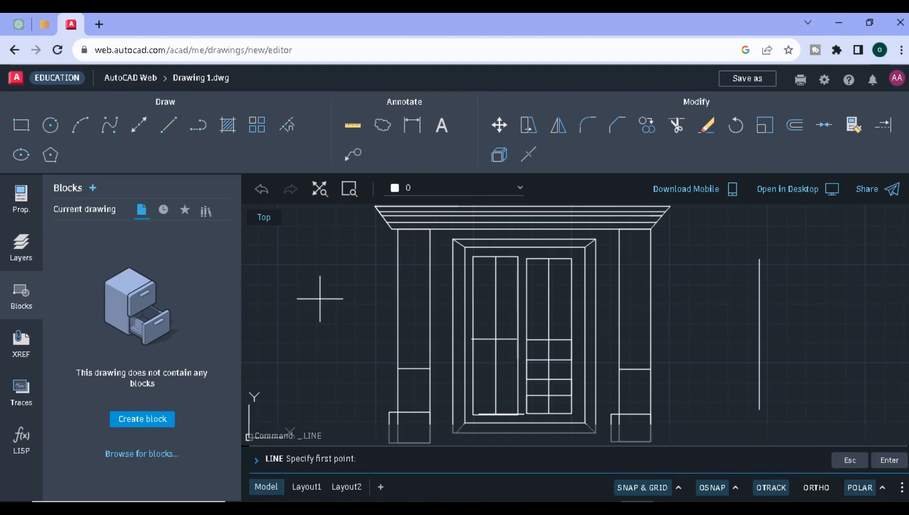
left_click(474, 413)
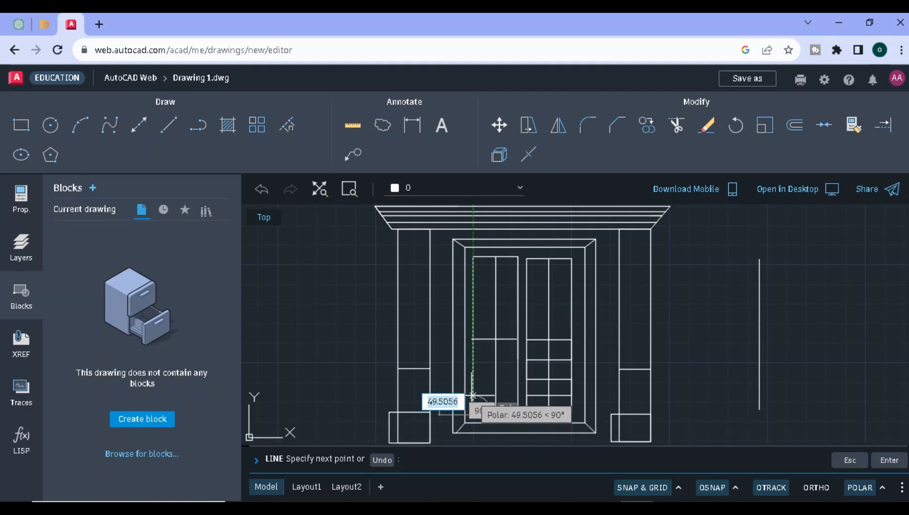
left_click(518, 395)
left_click(518, 378)
left_click(473, 378)
left_click(473, 359)
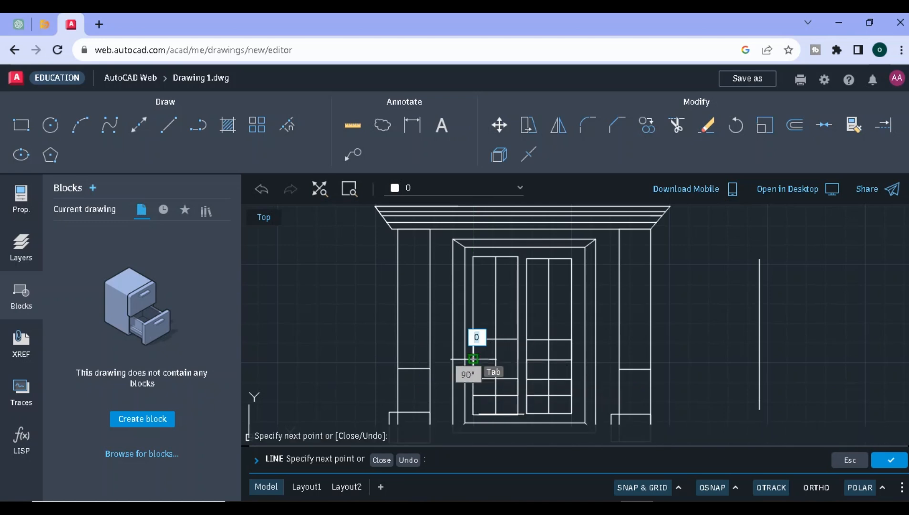
left_click(518, 359)
left_click(517, 339)
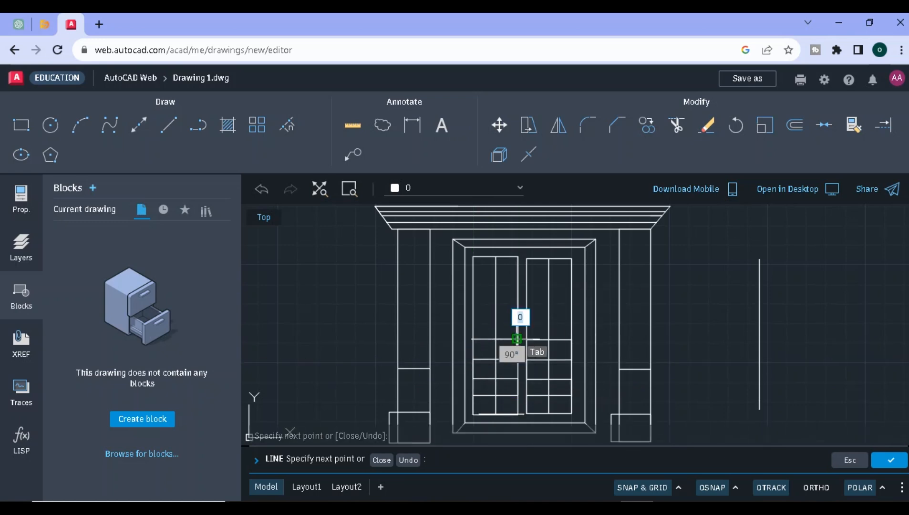
key("Return")
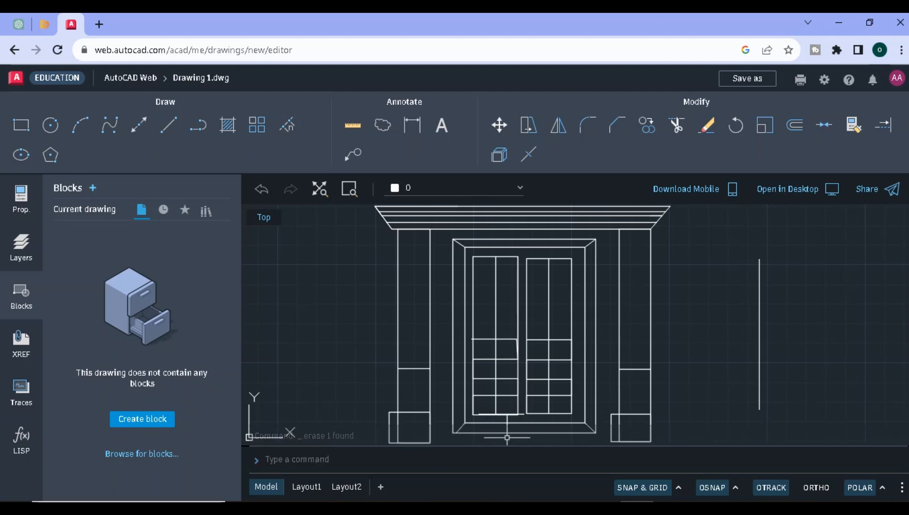
- Erase the stray line along the left panel's bottom edge and draw a small handle circle near its inner edge, above the horizontal bars
left_click(522, 414)
key("Delete")
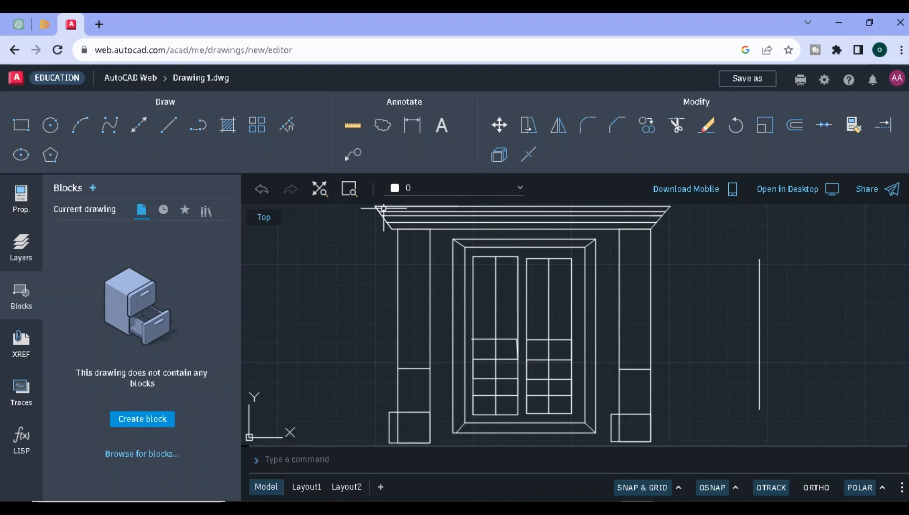
left_click(50, 125)
left_click(510, 311)
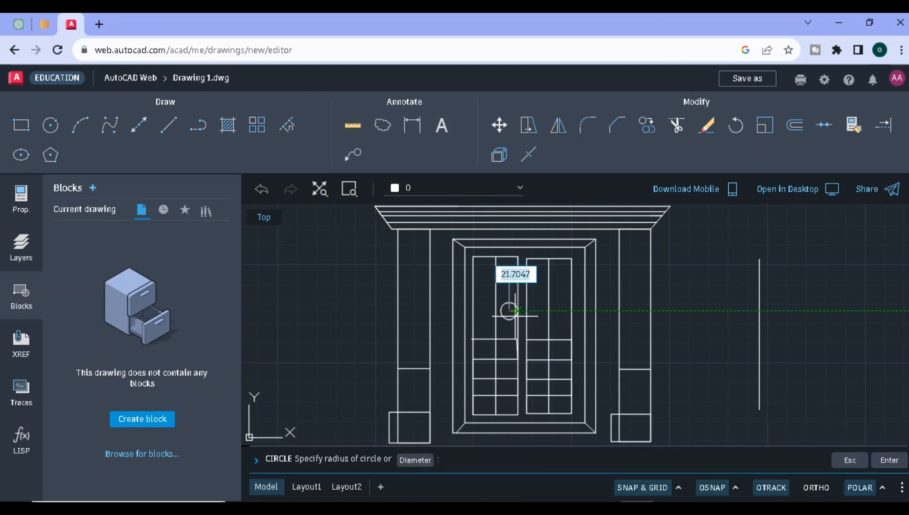
left_click(511, 312)
- Copy the small handle circle to the right door panel at the same height, near the panel's inner edge
left_click(507, 309)
key("ctrl+c")
key("ctrl+v")
scroll(534, 310, "up", 5)
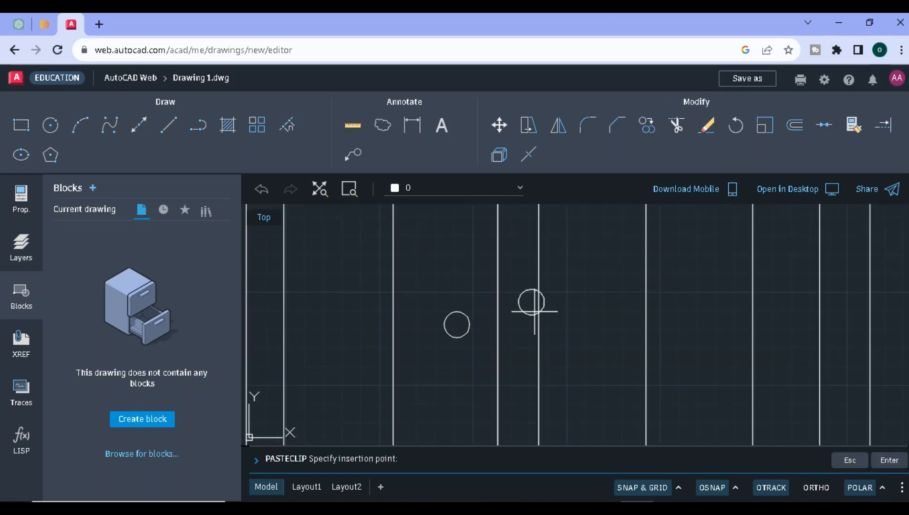
left_click(575, 331)
scroll(576, 335, "down", 5)
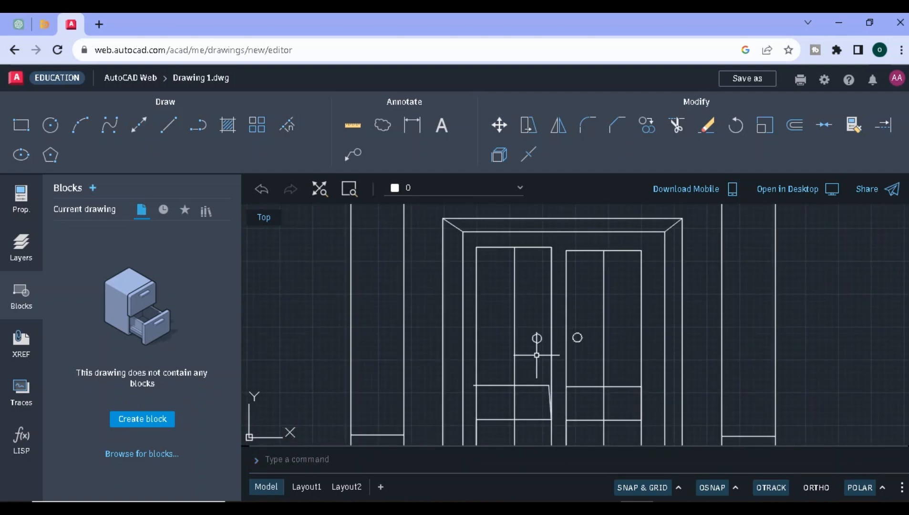
- Paste further copies of the handle circle directly below the existing circle on each door panel
key("ctrl+v")
scroll(539, 357, "up", 4)
left_click(579, 328)
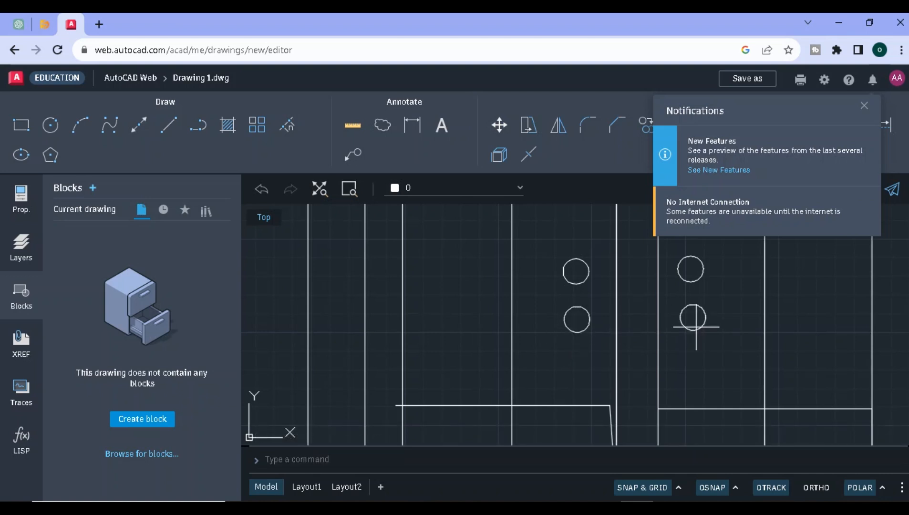
scroll(694, 326, "down", 7)
- Dismiss the notifications and erase the stray vertical line standing to the right of the entrance
left_click(864, 105)
scroll(834, 280, "down", 1)
left_click(832, 280)
scroll(832, 280, "down", 1)
left_click(877, 312)
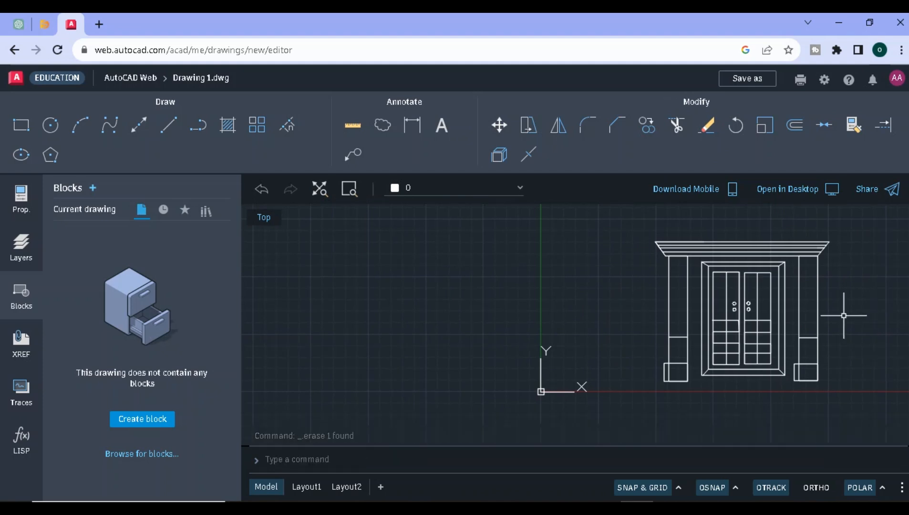
- Examine the door panels, handles and column bases up close, and fit the whole entrance drawing in view
scroll(842, 315, "up", 1)
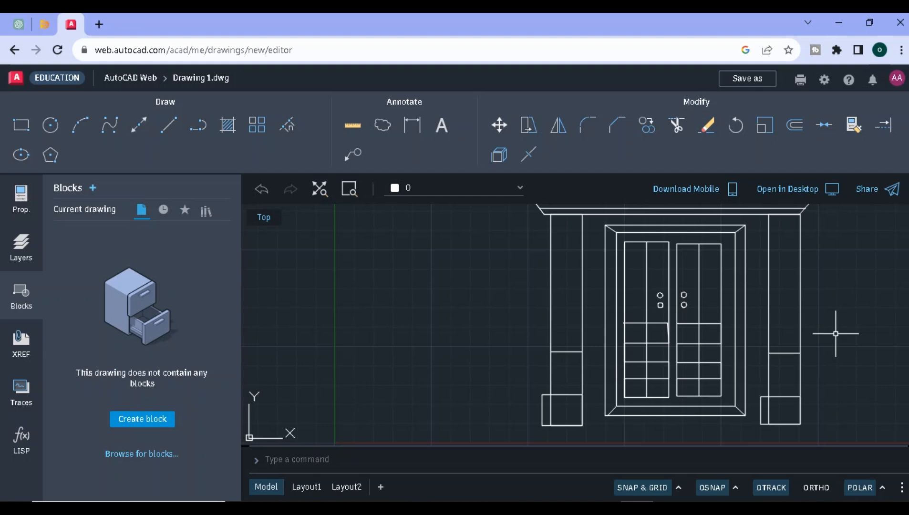
scroll(836, 334, "down", 4)
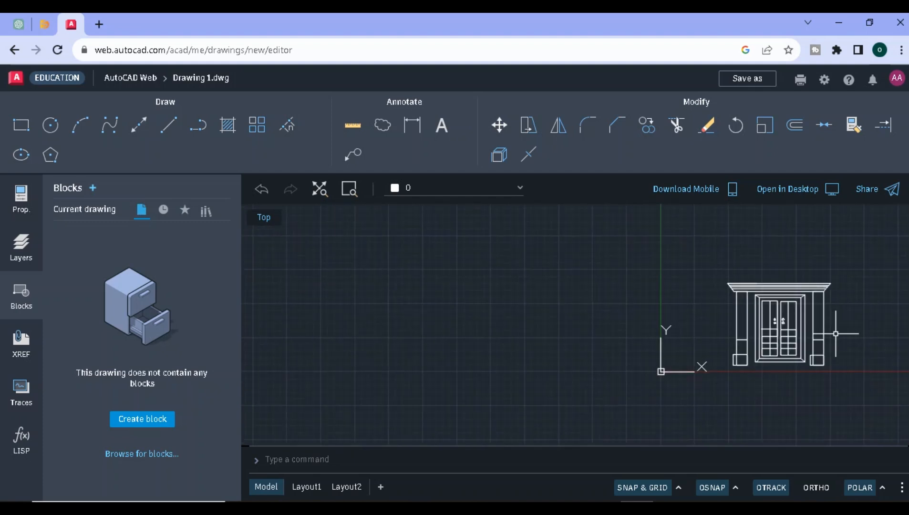
scroll(836, 334, "up", 2)
scroll(835, 334, "up", 1)
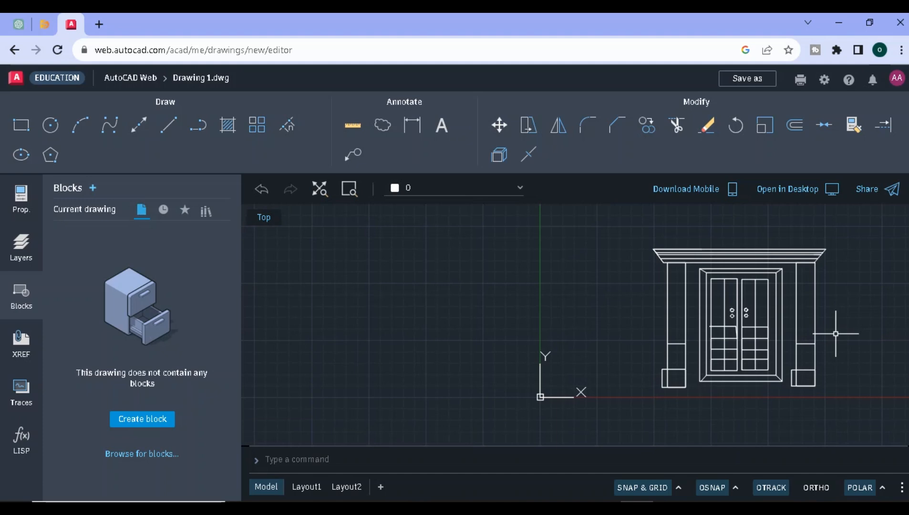
scroll(836, 333, "up", 4)
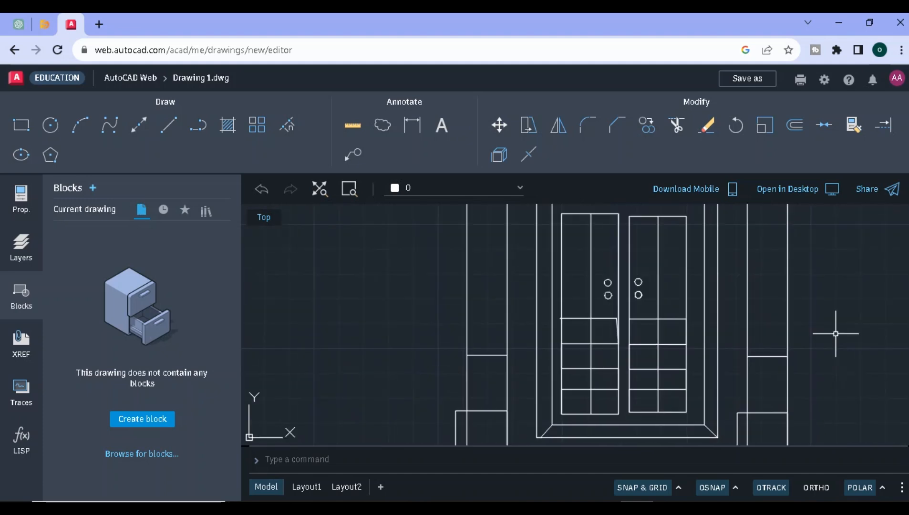
scroll(835, 334, "up", 2)
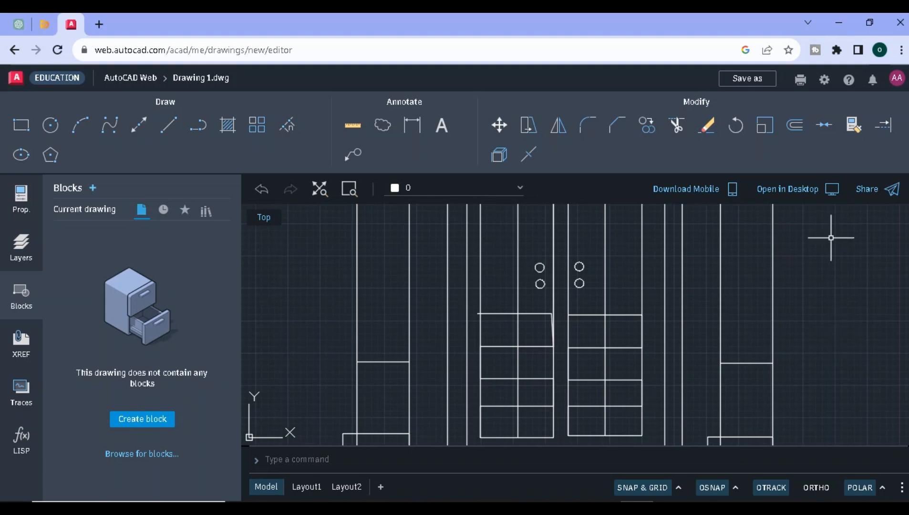
scroll(831, 238, "down", 3)
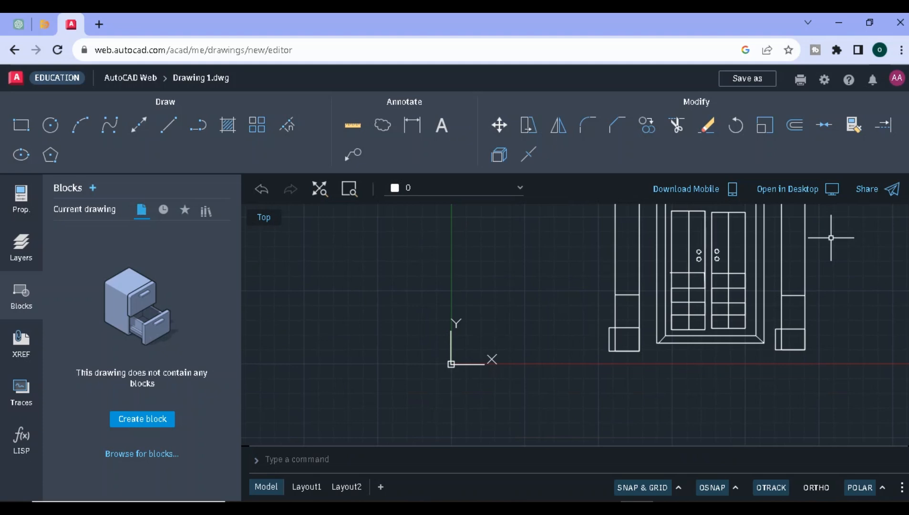
scroll(831, 238, "down", 2)
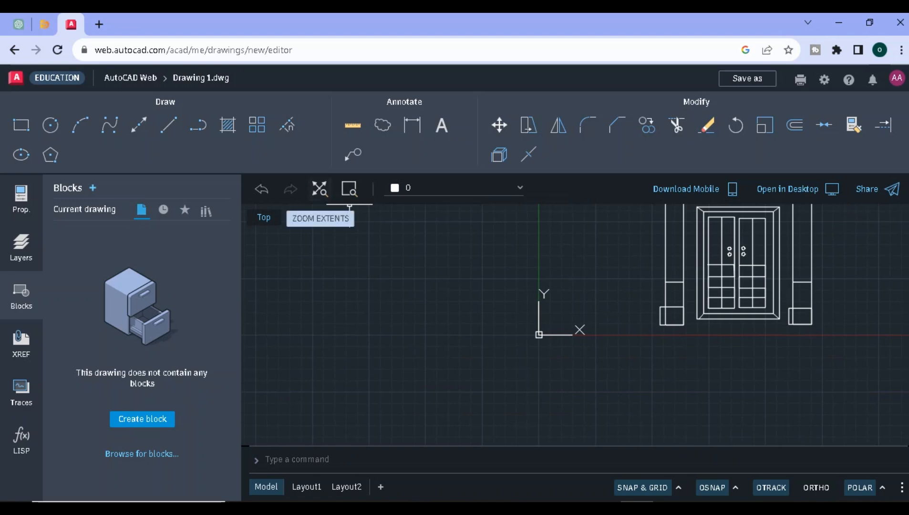
left_click(320, 189)
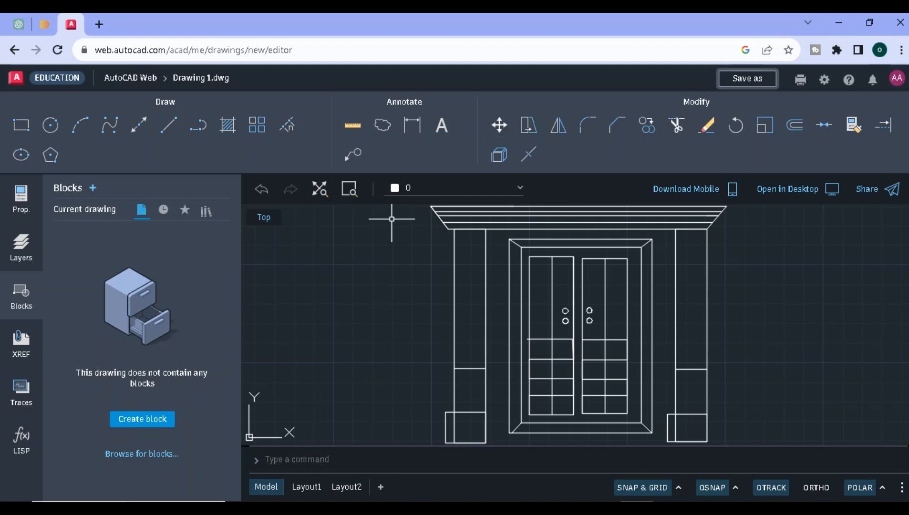
- Save the drawing under the name "entrance view"
left_click(747, 78)
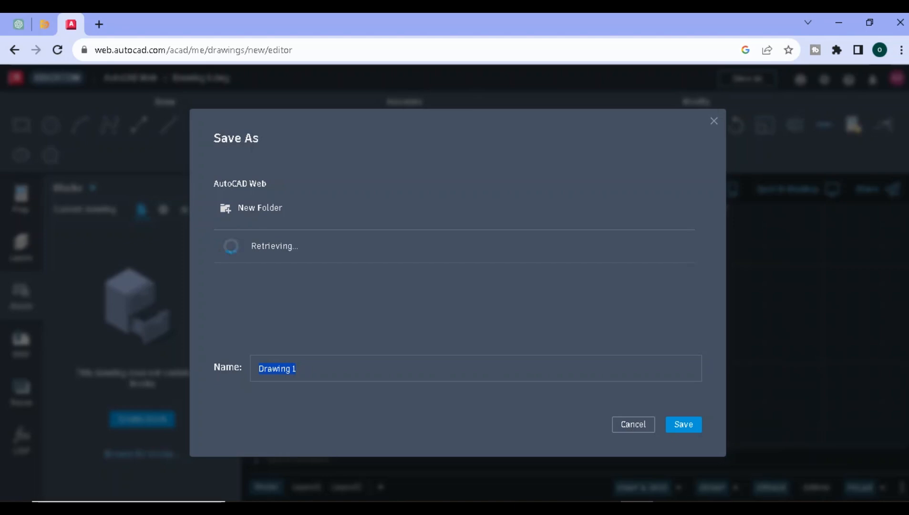
type("entrance view")
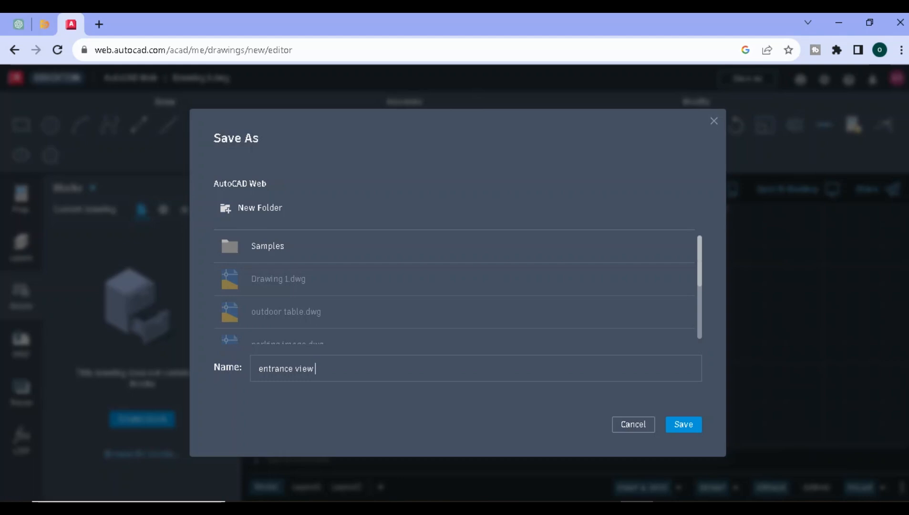
key("Escape")
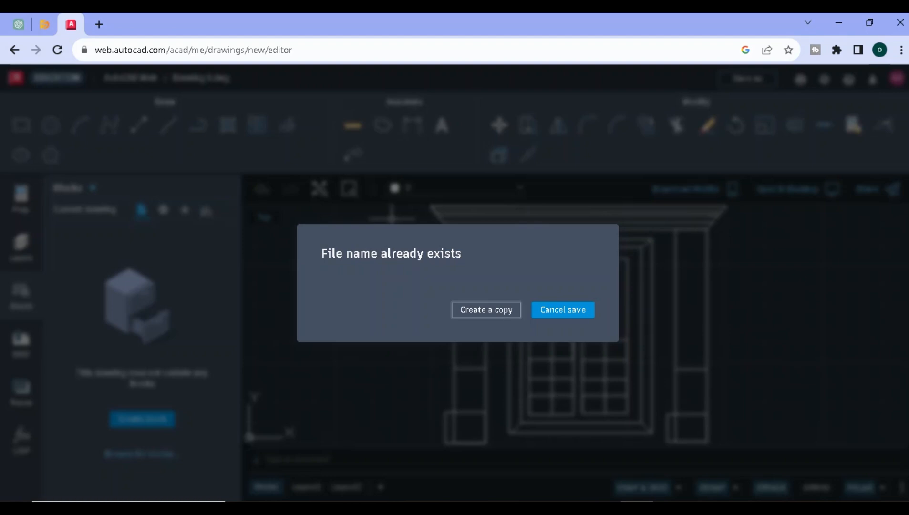
key("Tab")
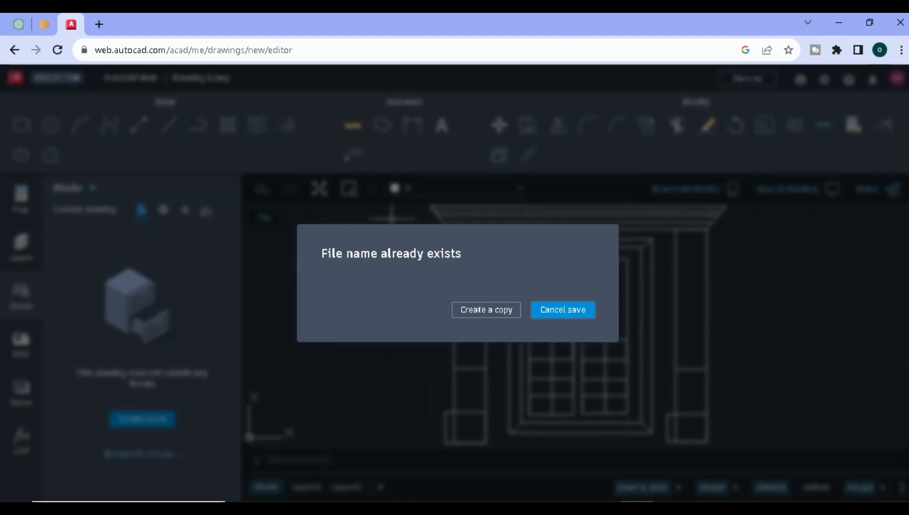
key("Tab")
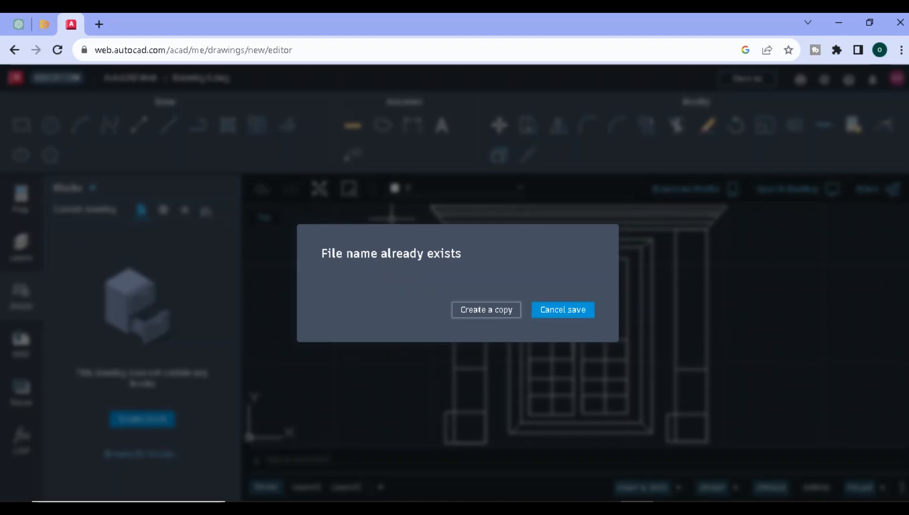